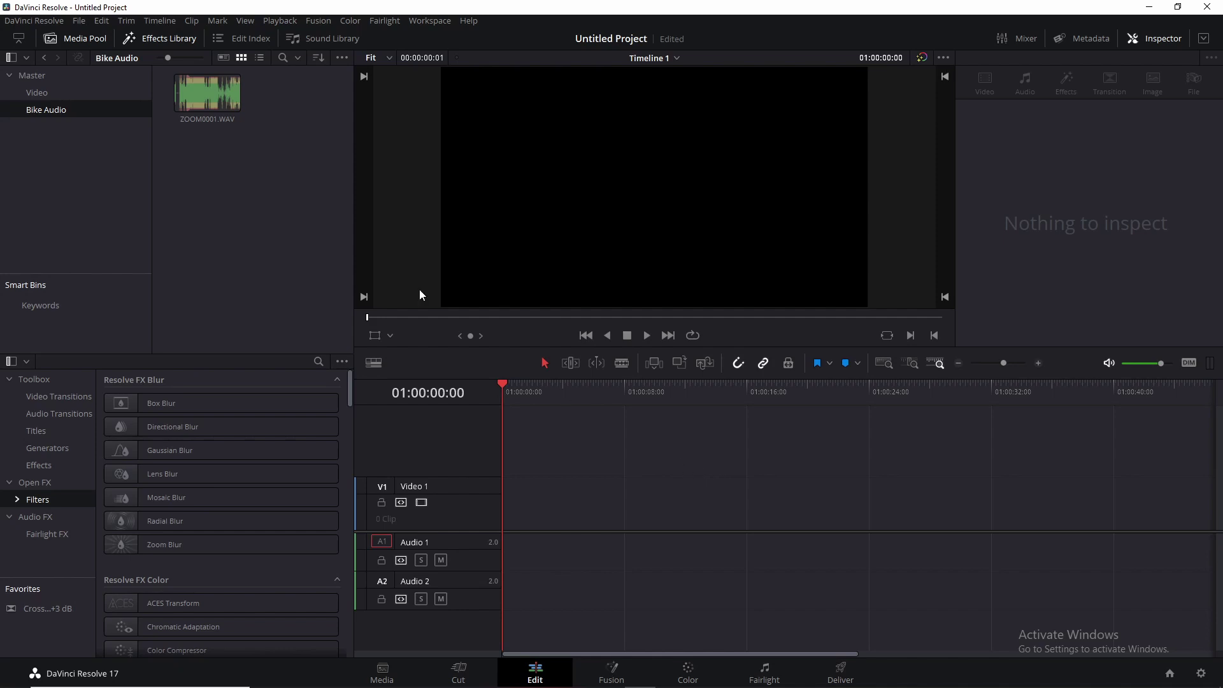
- Place GH010433.MP4 at the timeline start and ZOOM0001.WAV on the Audio 2 track
click(40, 93)
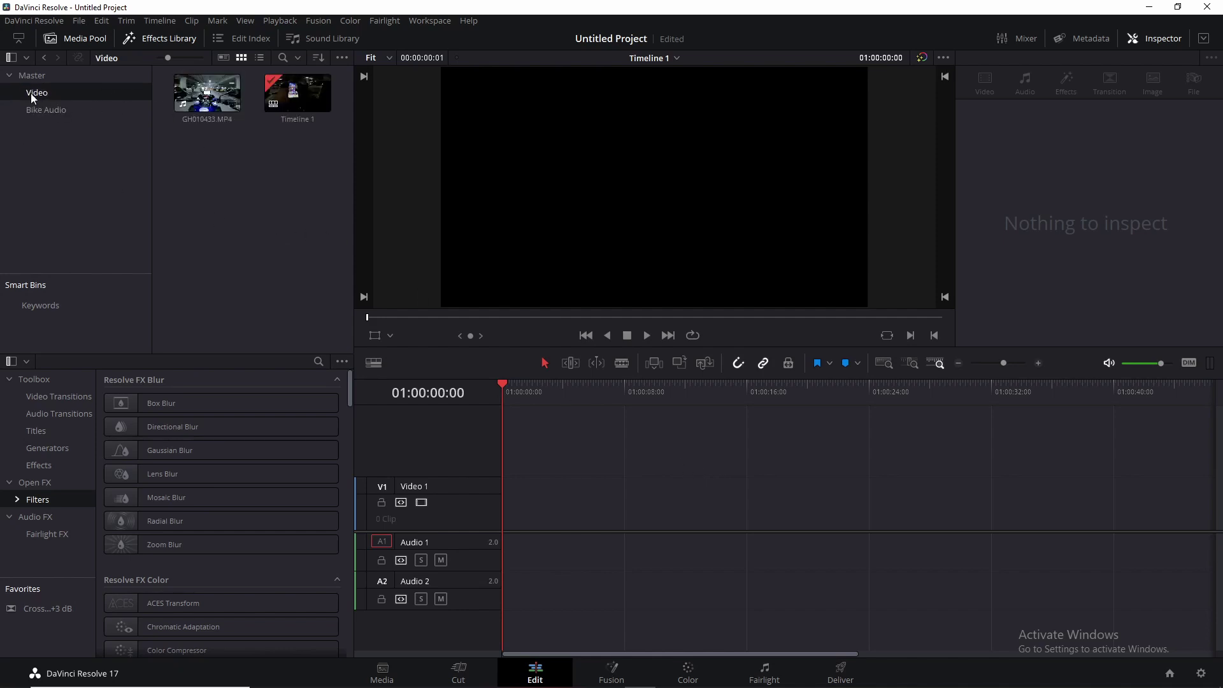
click(39, 112)
click(49, 93)
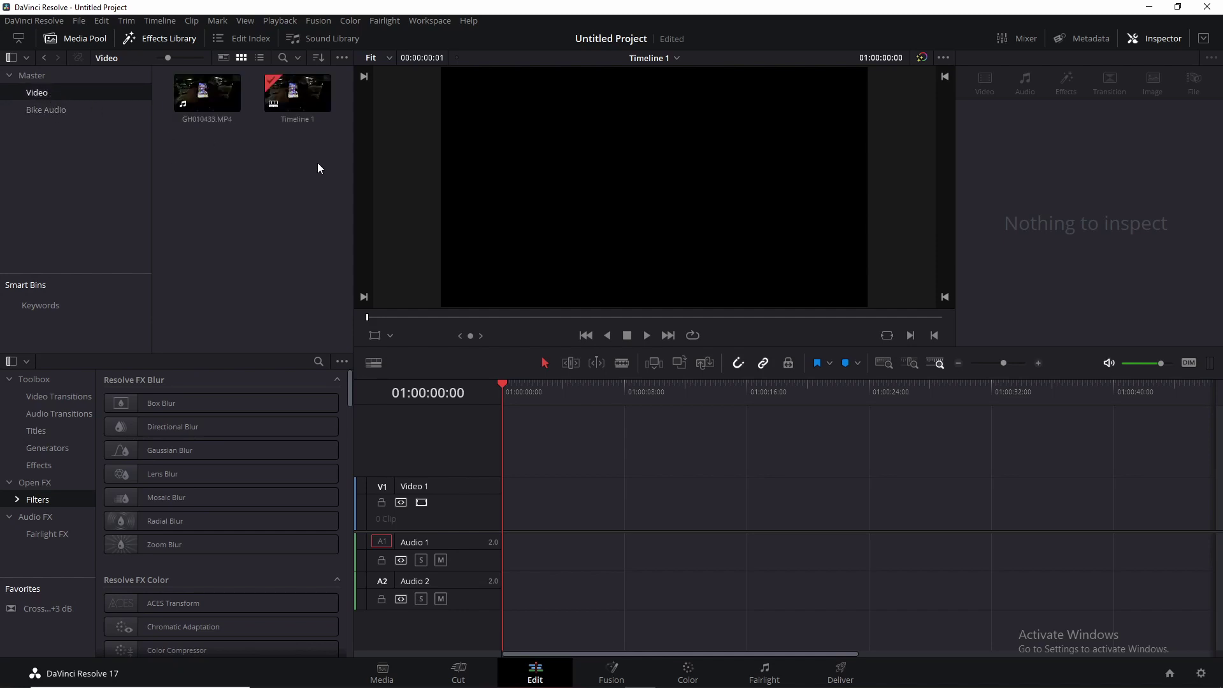
click(202, 92)
drag(202, 92, 510, 509)
click(46, 110)
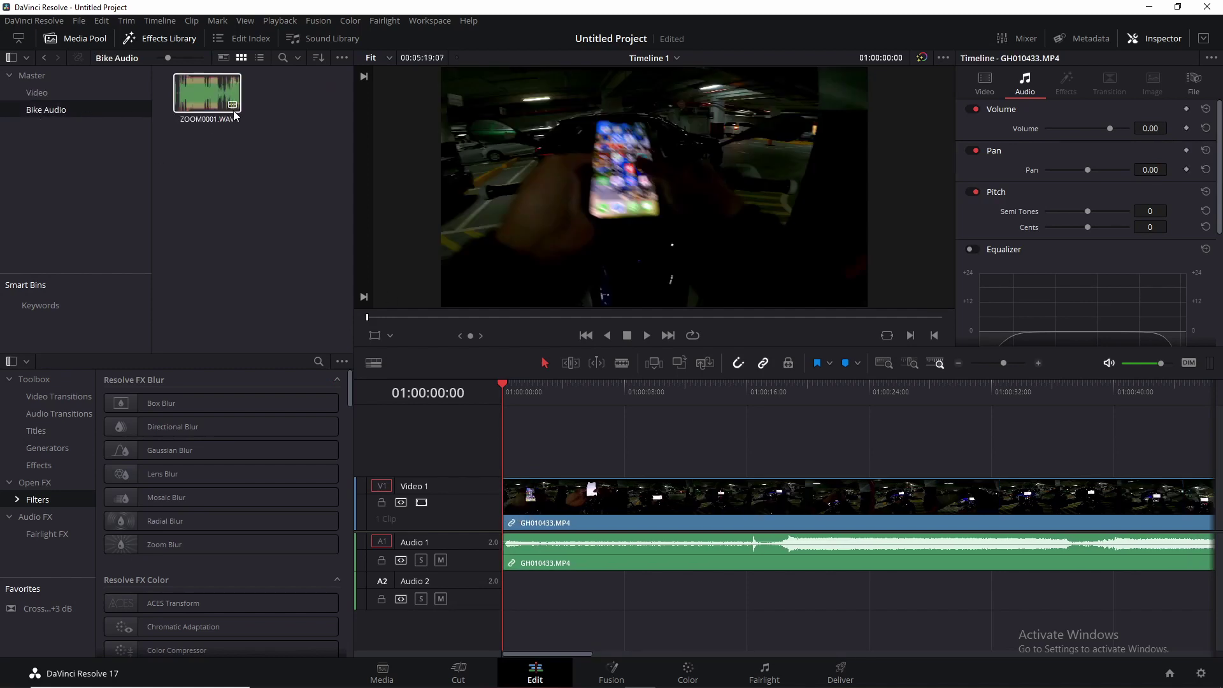
drag(211, 95, 536, 602)
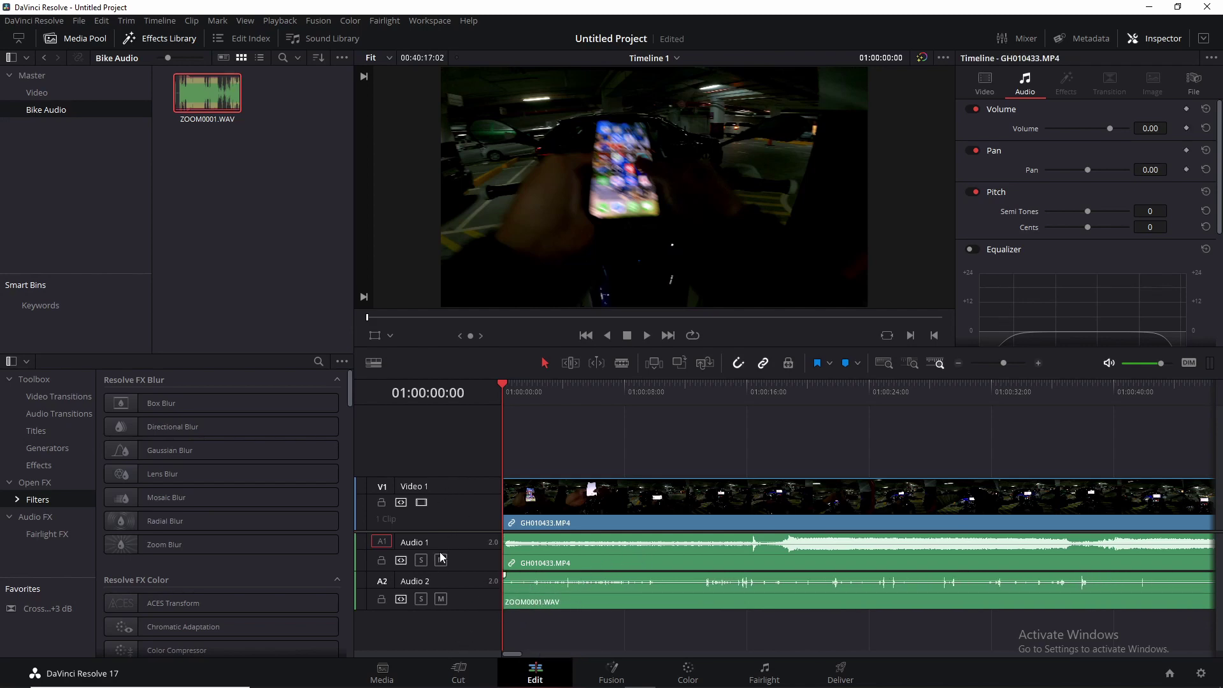
- Mute Audio 2, select the camera clip, and set the playhead to 01:00:16:00
click(441, 598)
click(705, 503)
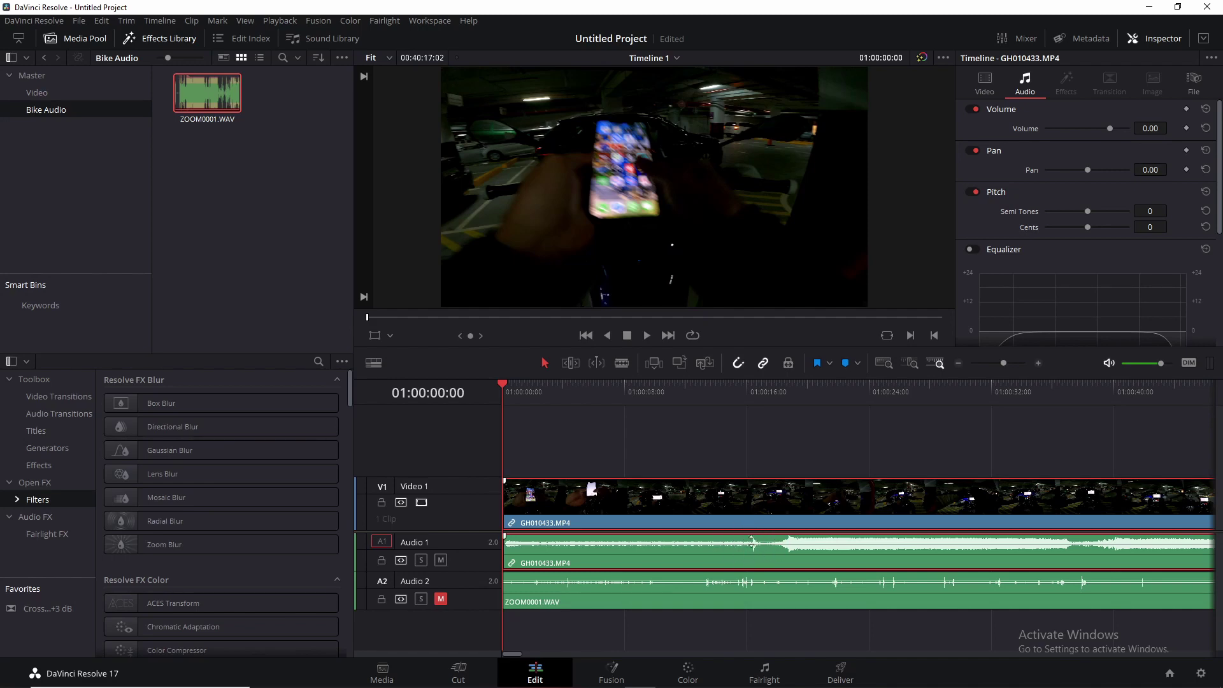
click(747, 398)
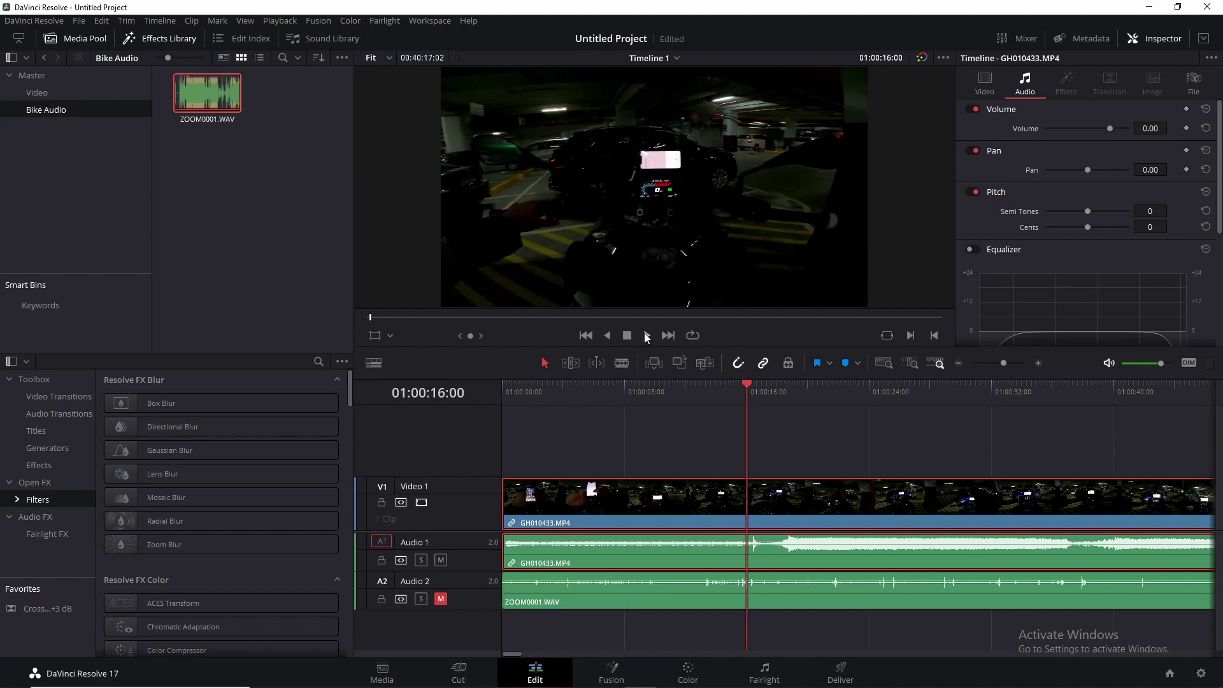
- Find the sync sound near 01:00:16 and add Marker 1 to GH010433.MP4 at 00:00:16:12
click(647, 335)
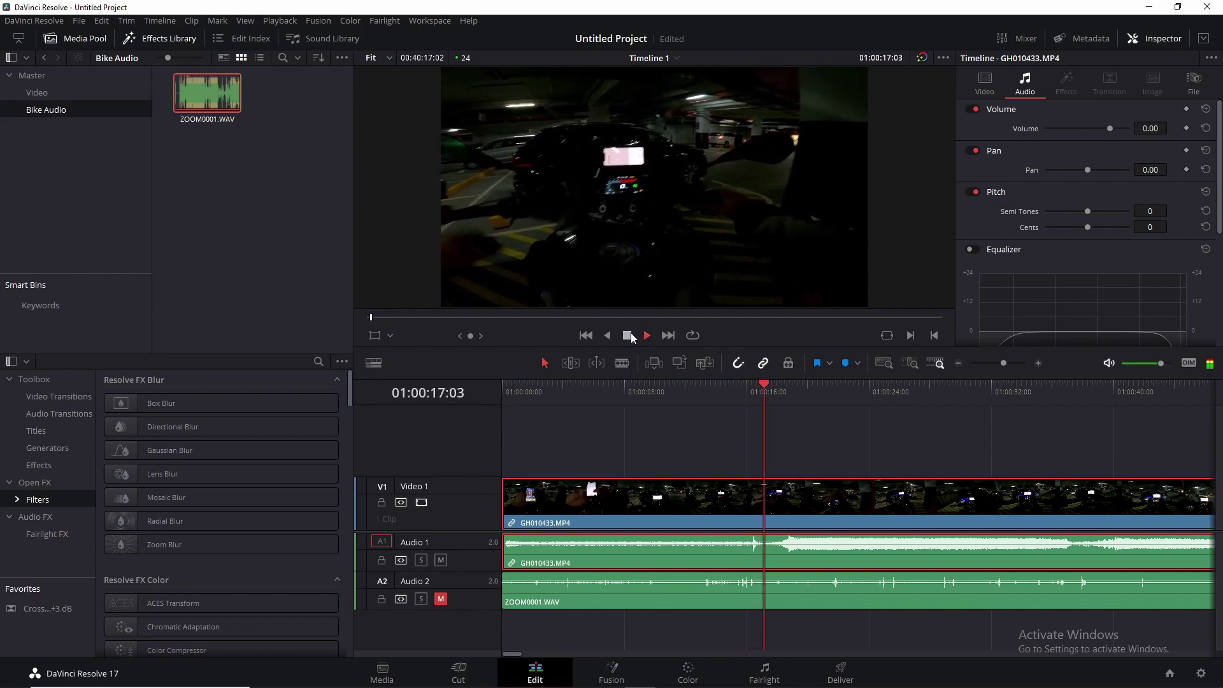
key(space)
click(753, 398)
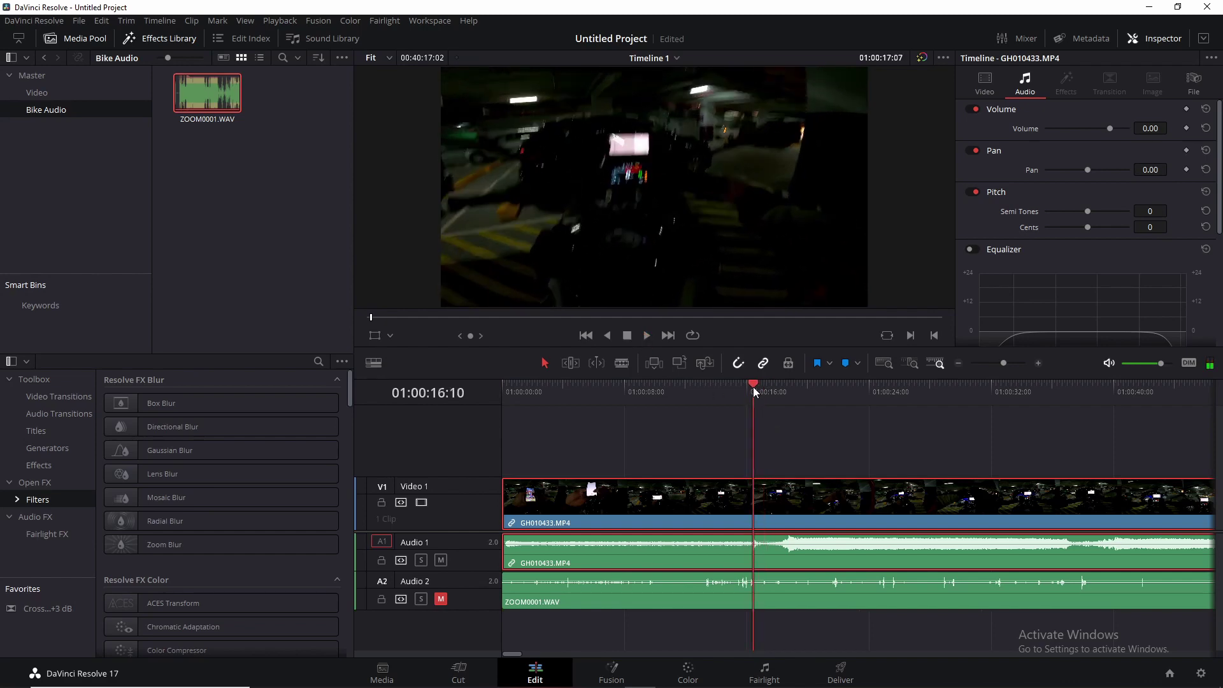
click(1039, 362)
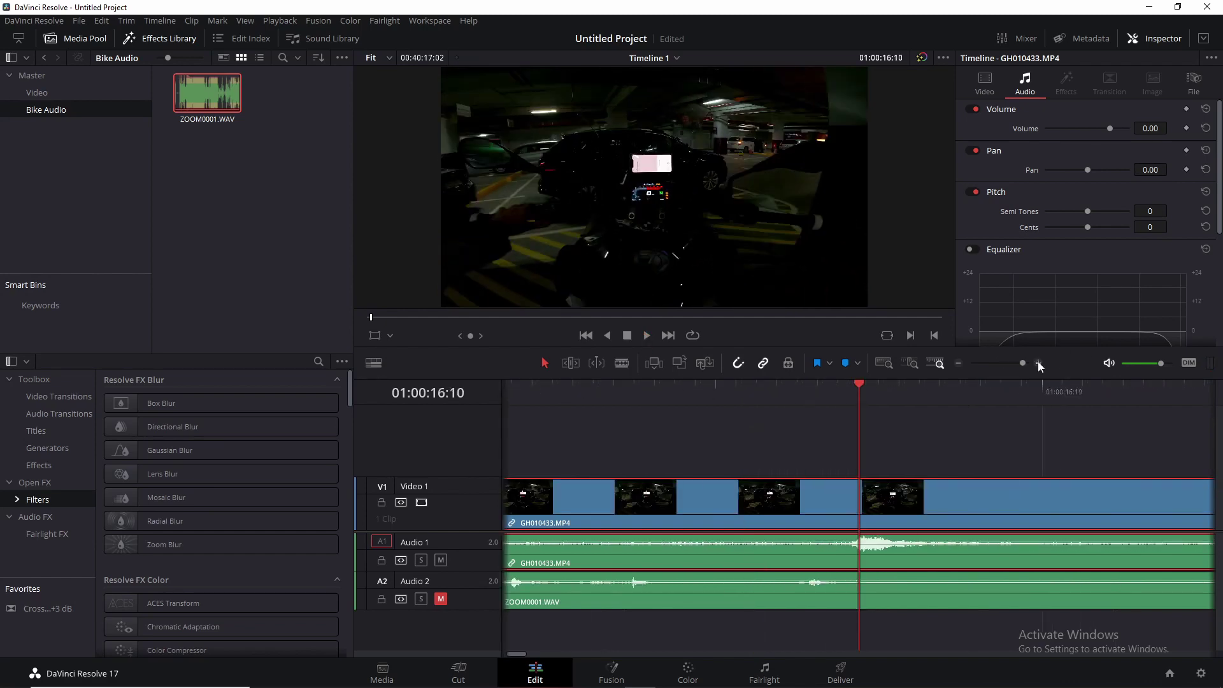
click(958, 363)
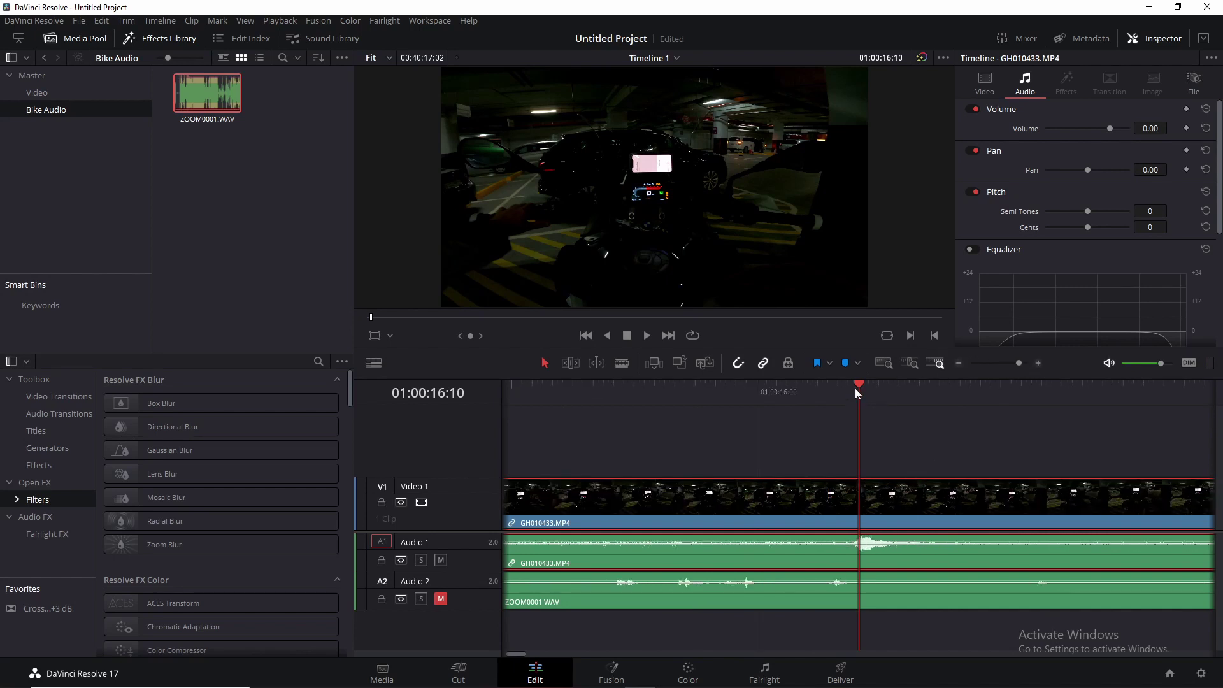
mouse_move(857, 393)
mouse_down()
mouse_move(841, 387)
mouse_move(868, 390)
mouse_move(822, 393)
mouse_move(914, 399)
mouse_move(693, 405)
mouse_move(863, 408)
mouse_up()
click(846, 363)
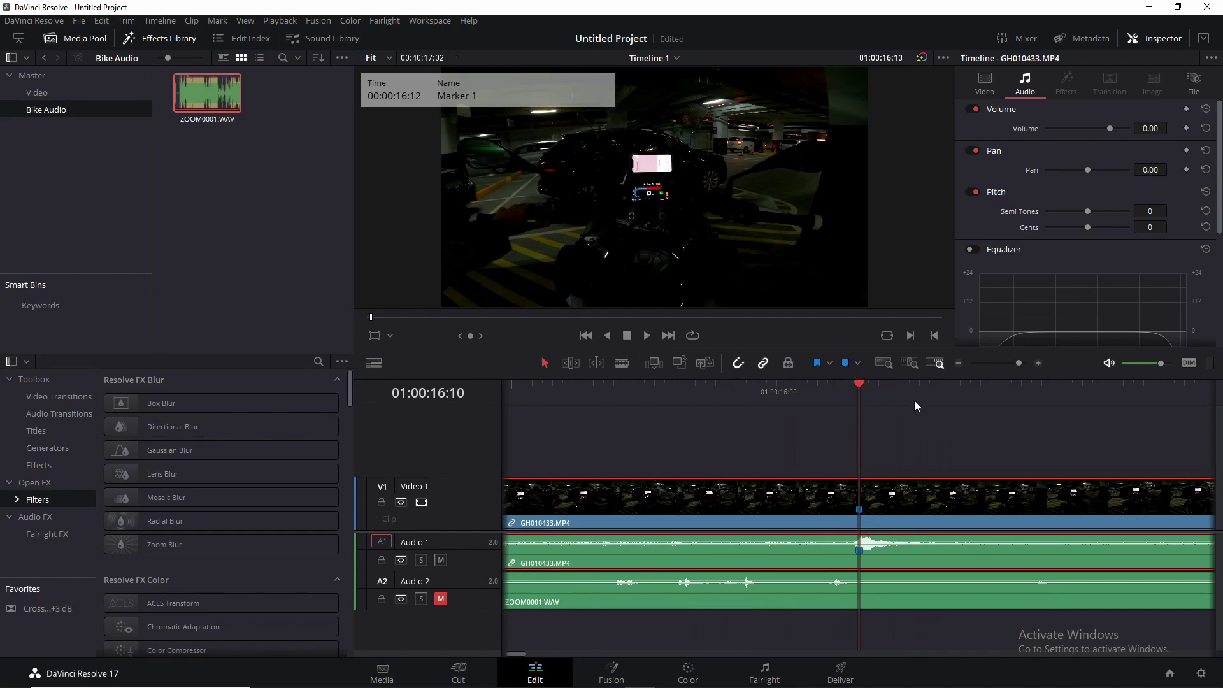
- Mute the camera audio on Audio 1 and unmute the Zoom audio on Audio 2
click(958, 366)
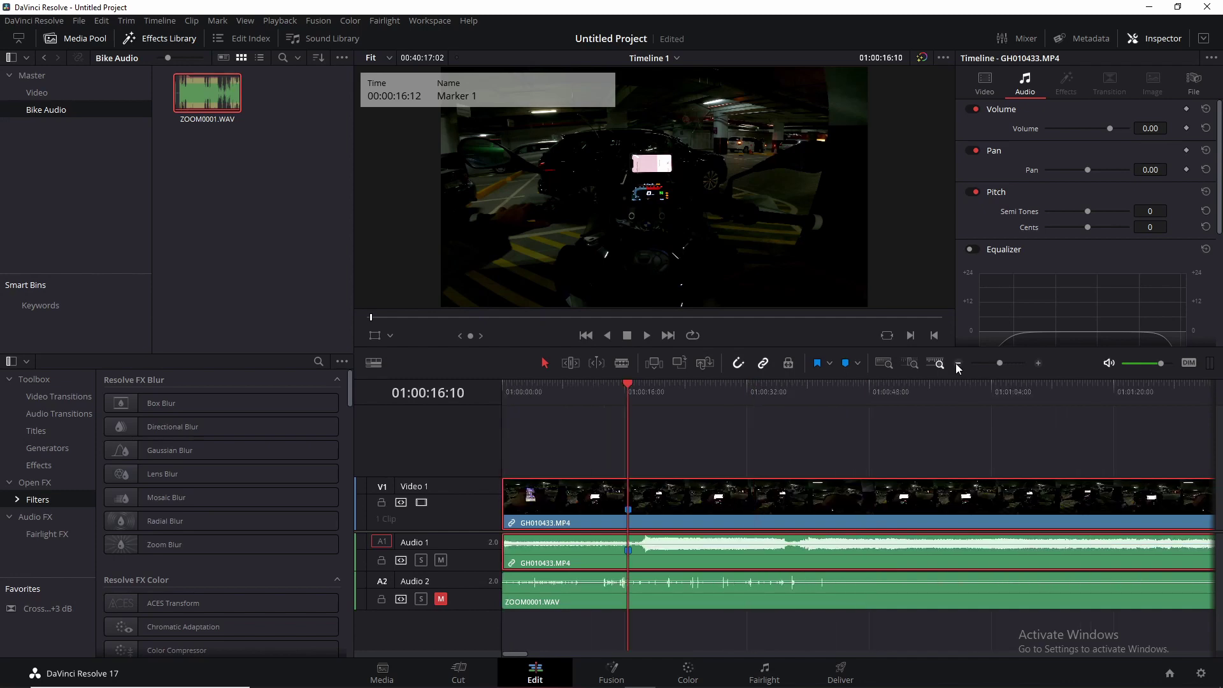
click(440, 561)
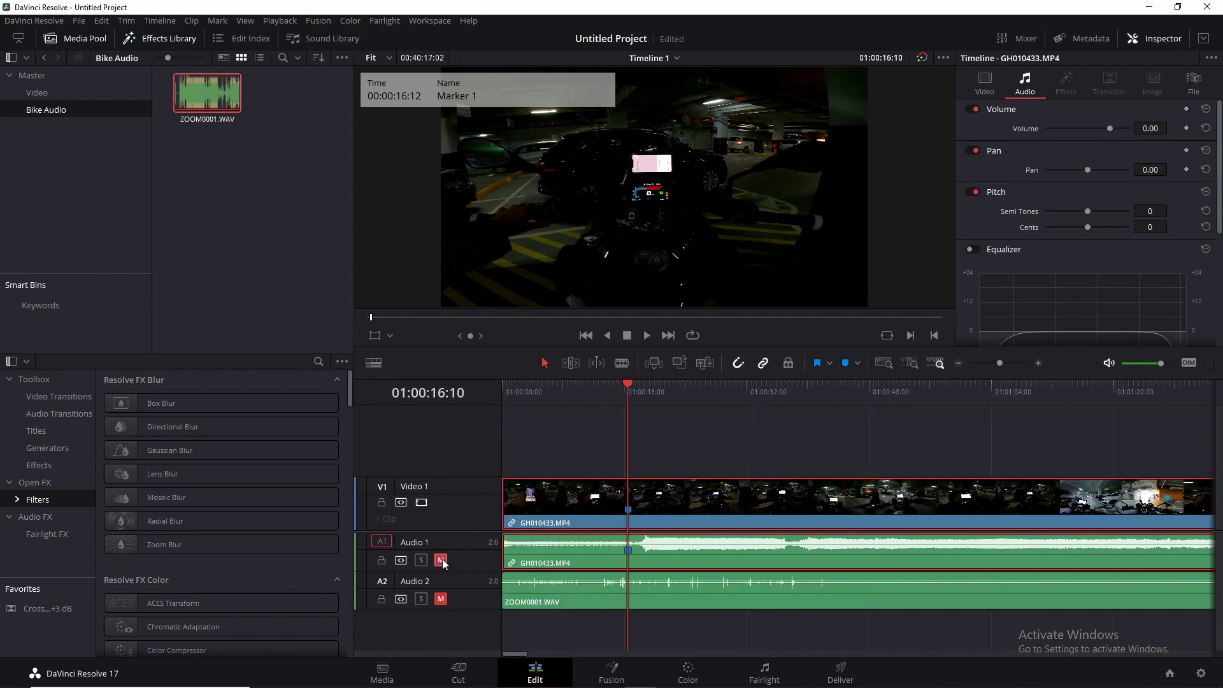
click(441, 600)
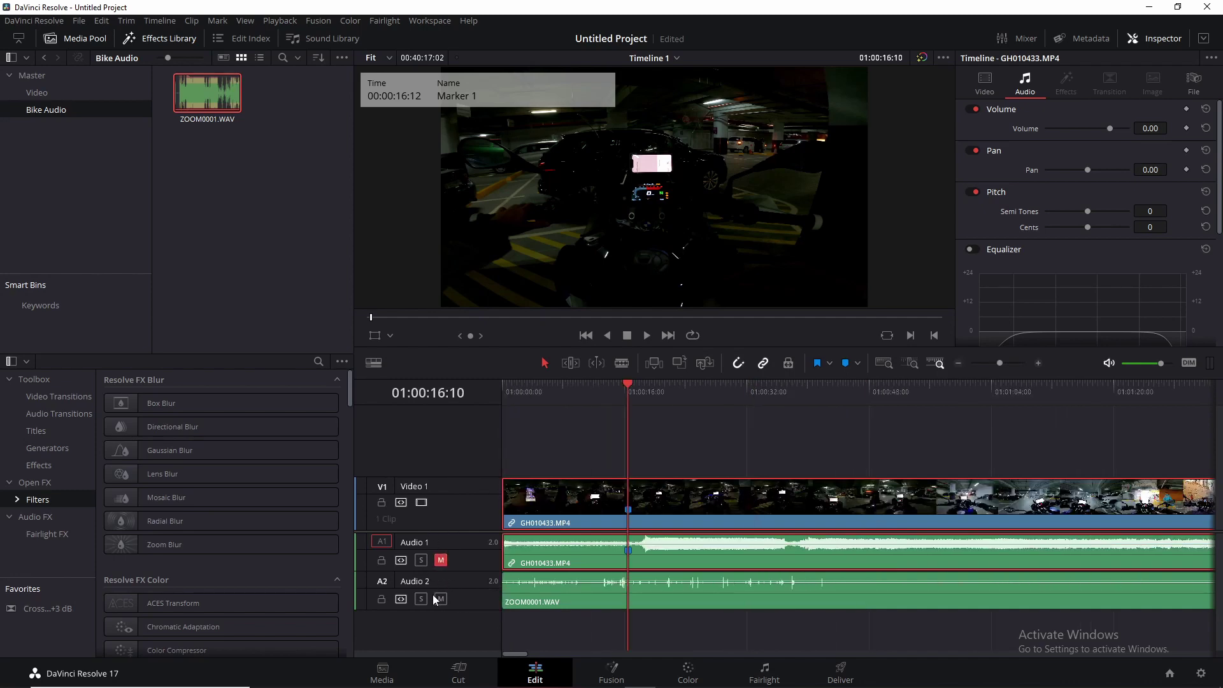
- Scrub and play through the Zoom recording to locate its sync sound
drag(625, 383, 646, 433)
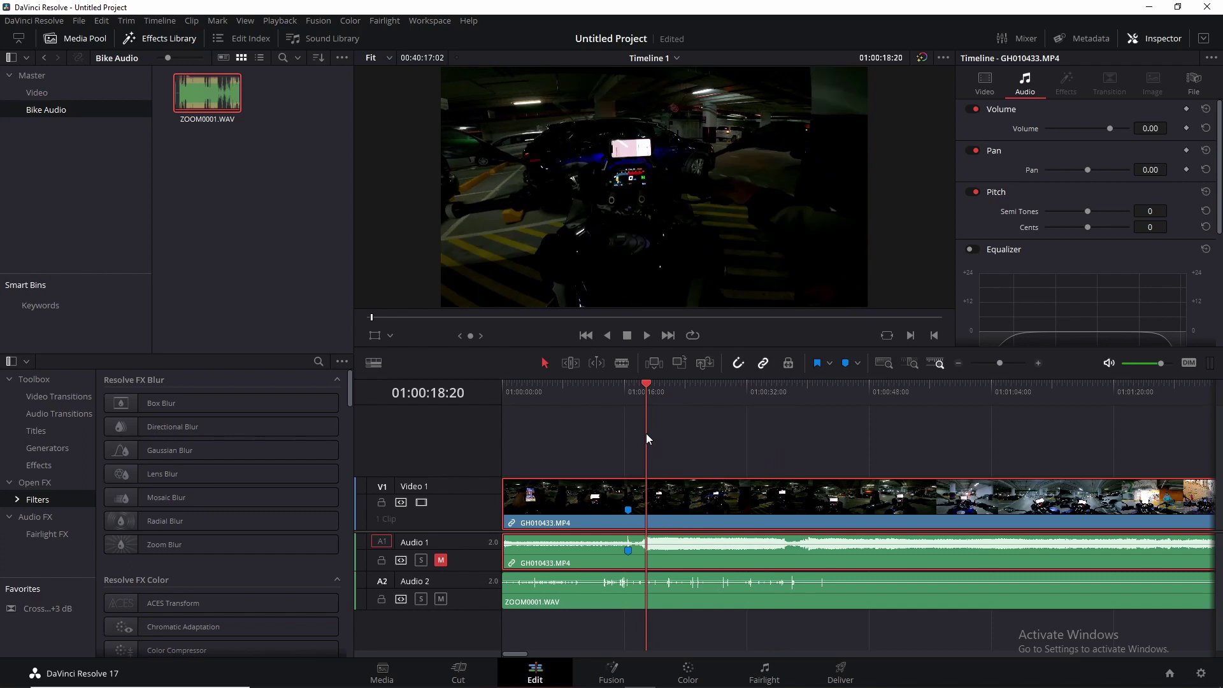
mouse_move(646, 433)
mouse_down()
mouse_move(628, 437)
mouse_move(764, 477)
mouse_move(1134, 482)
mouse_move(796, 477)
mouse_up()
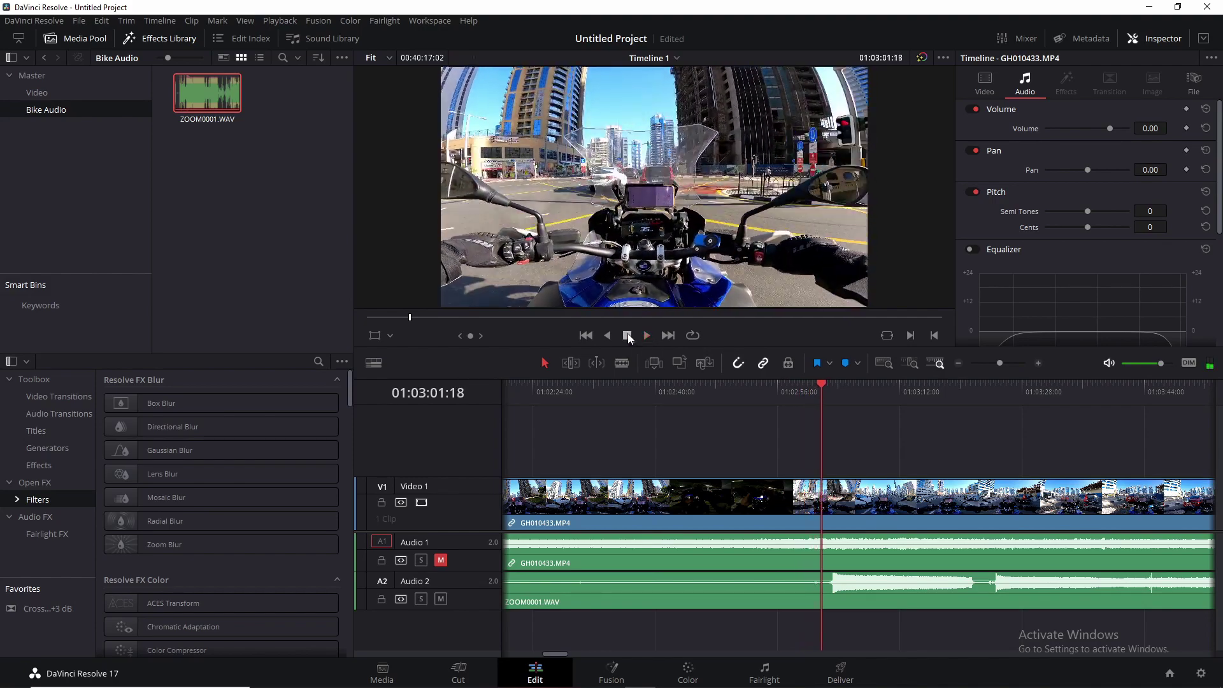
click(627, 336)
- Align the playhead with the Zoom sync spike near 01:03:00:22 and add Marker 1 to ZOOM0001.WAV
click(804, 387)
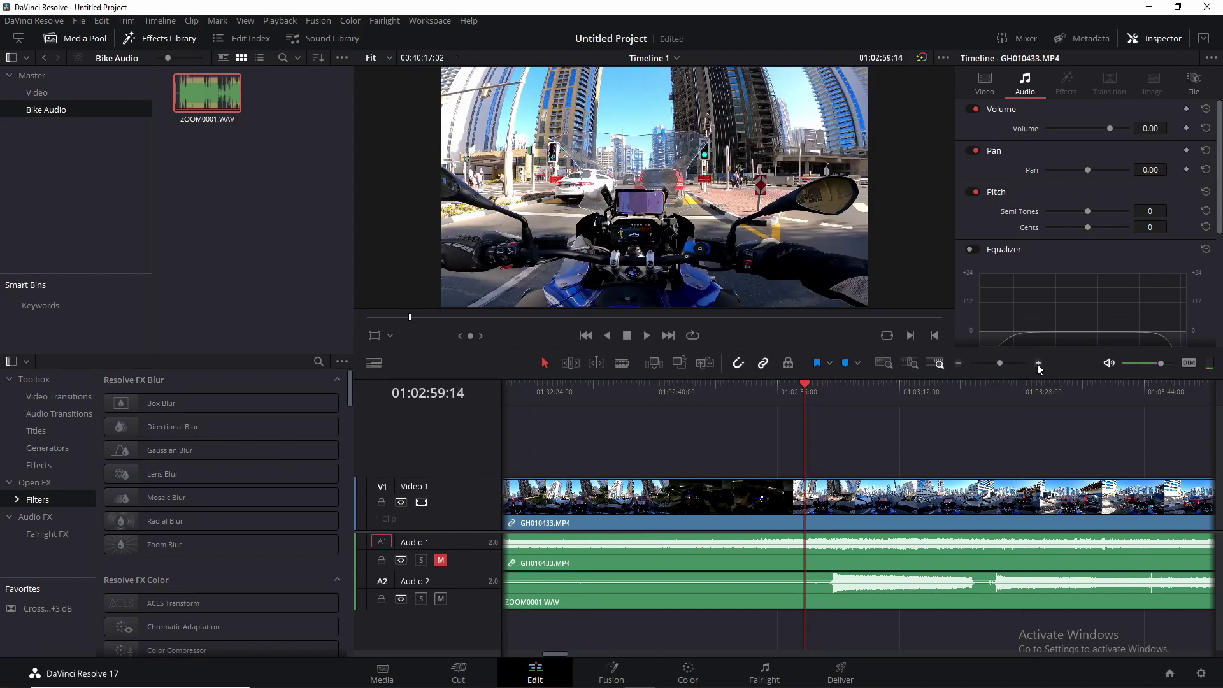
click(1038, 363)
click(945, 389)
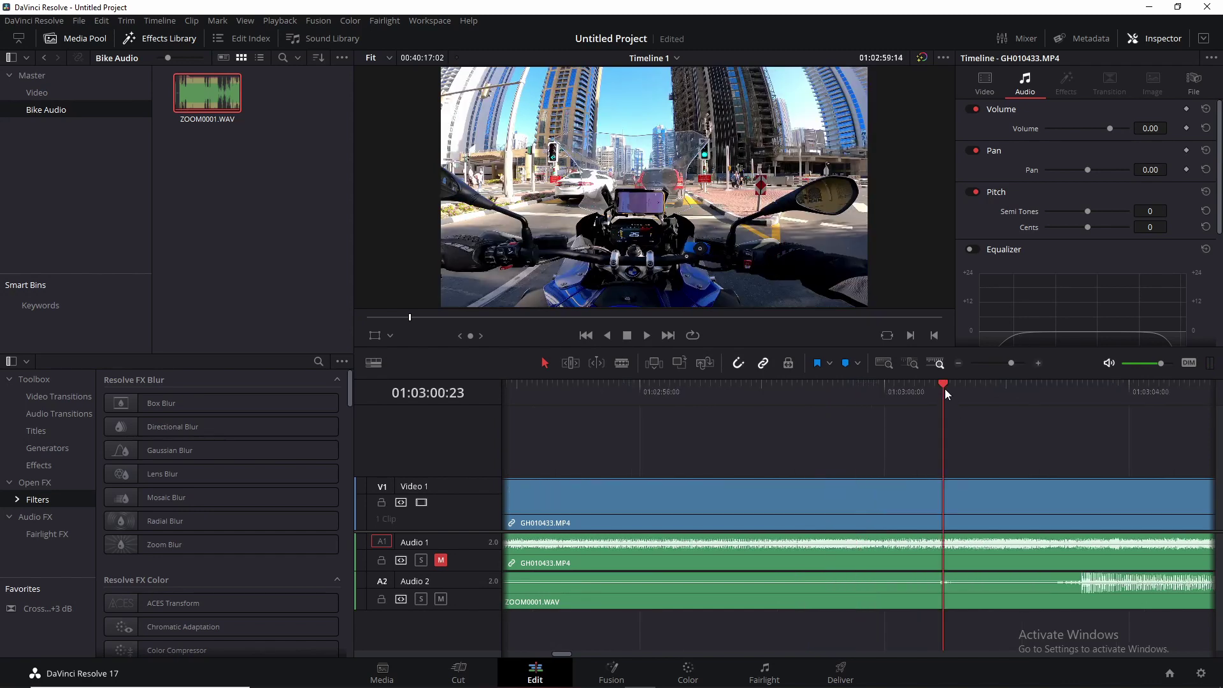
click(1038, 363)
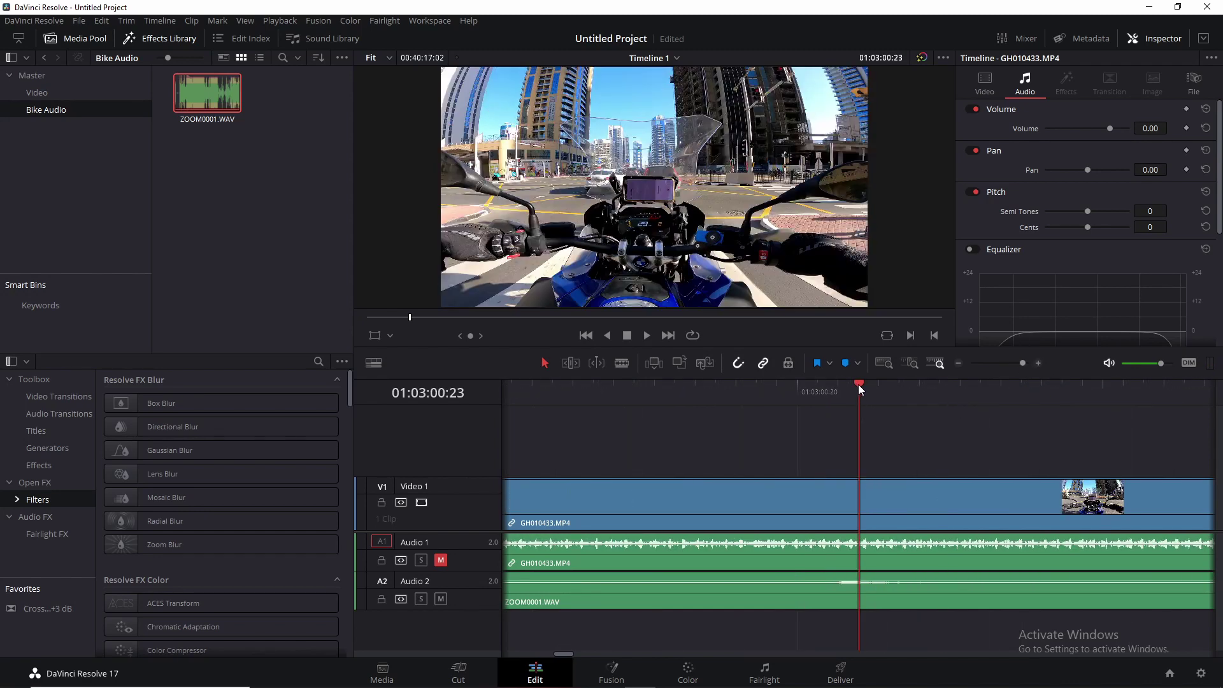
mouse_move(858, 384)
mouse_down()
mouse_move(806, 388)
mouse_move(843, 391)
mouse_up()
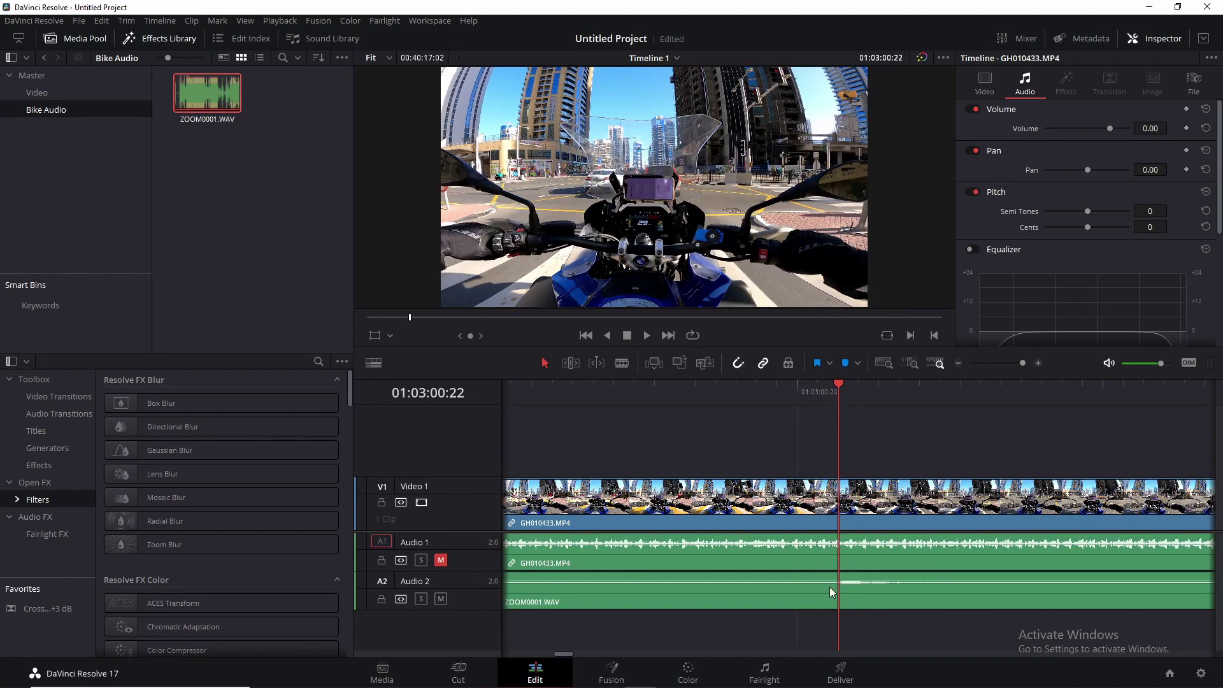
click(836, 592)
click(844, 363)
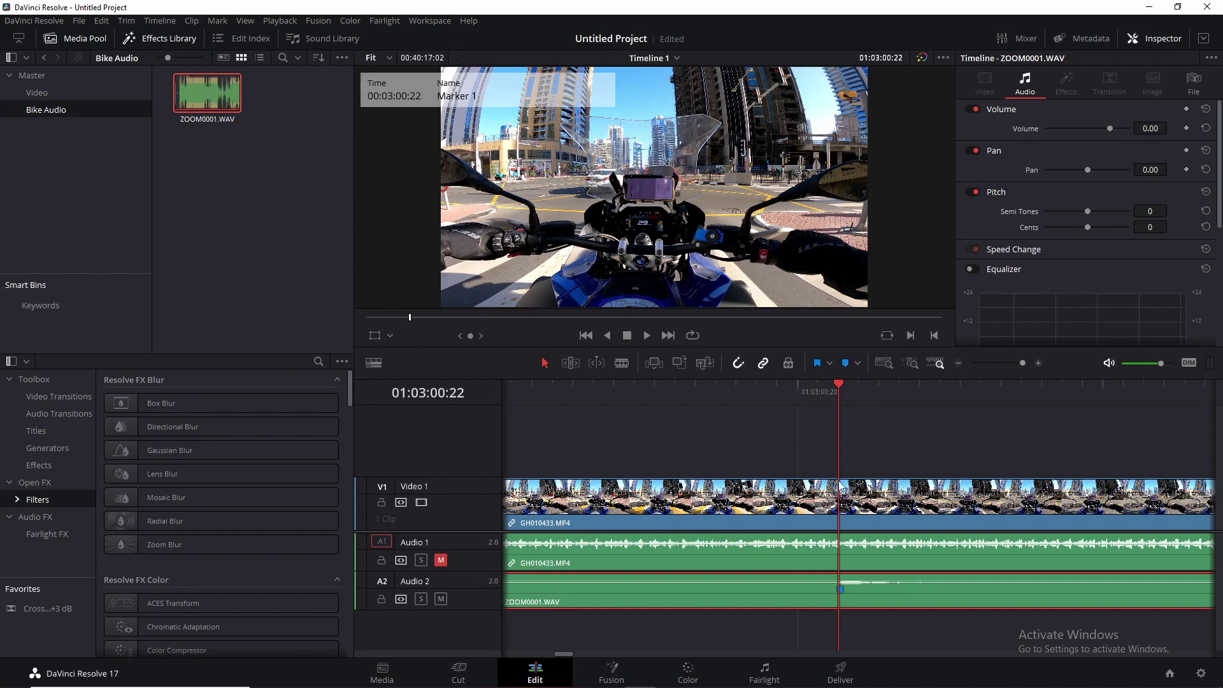
click(958, 363)
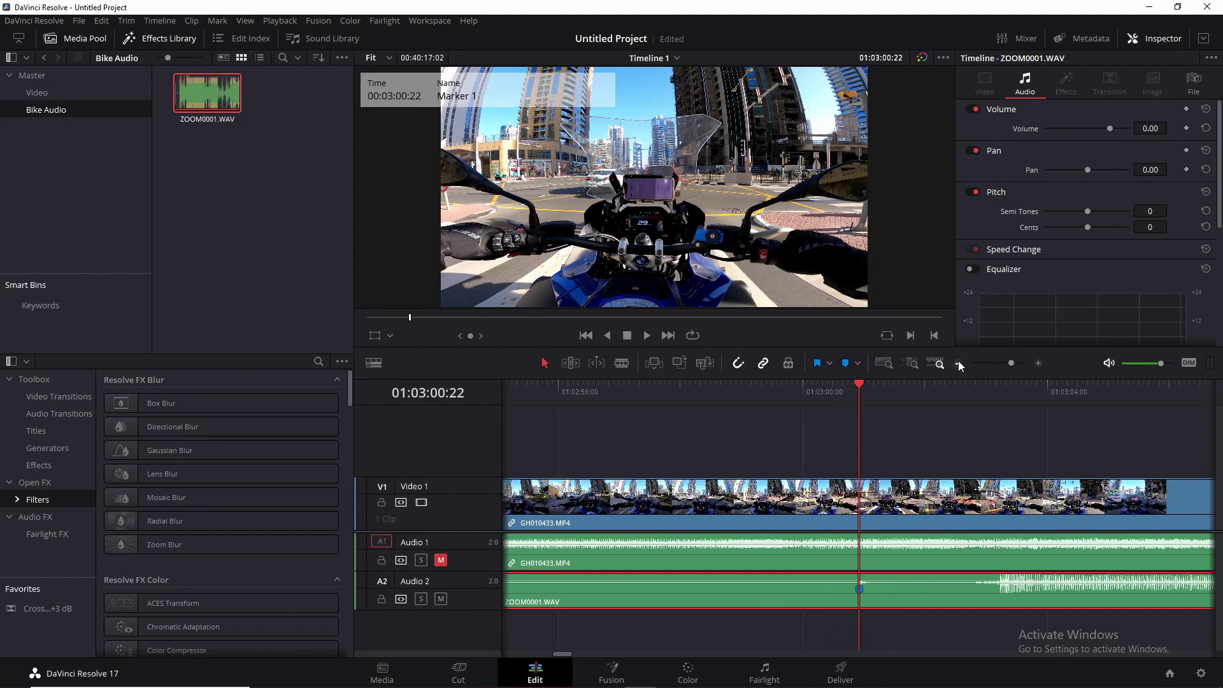
click(958, 363)
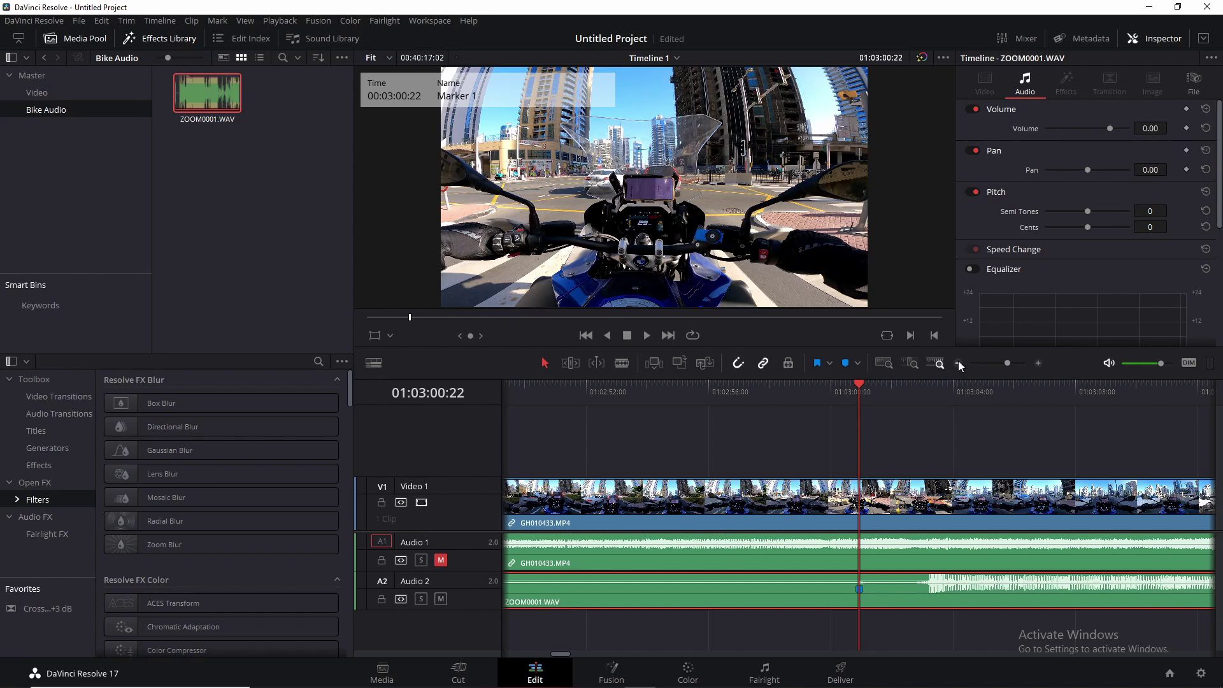
- Blade ZOOM0001.WAV just before its marker and delete the leading portion
click(958, 362)
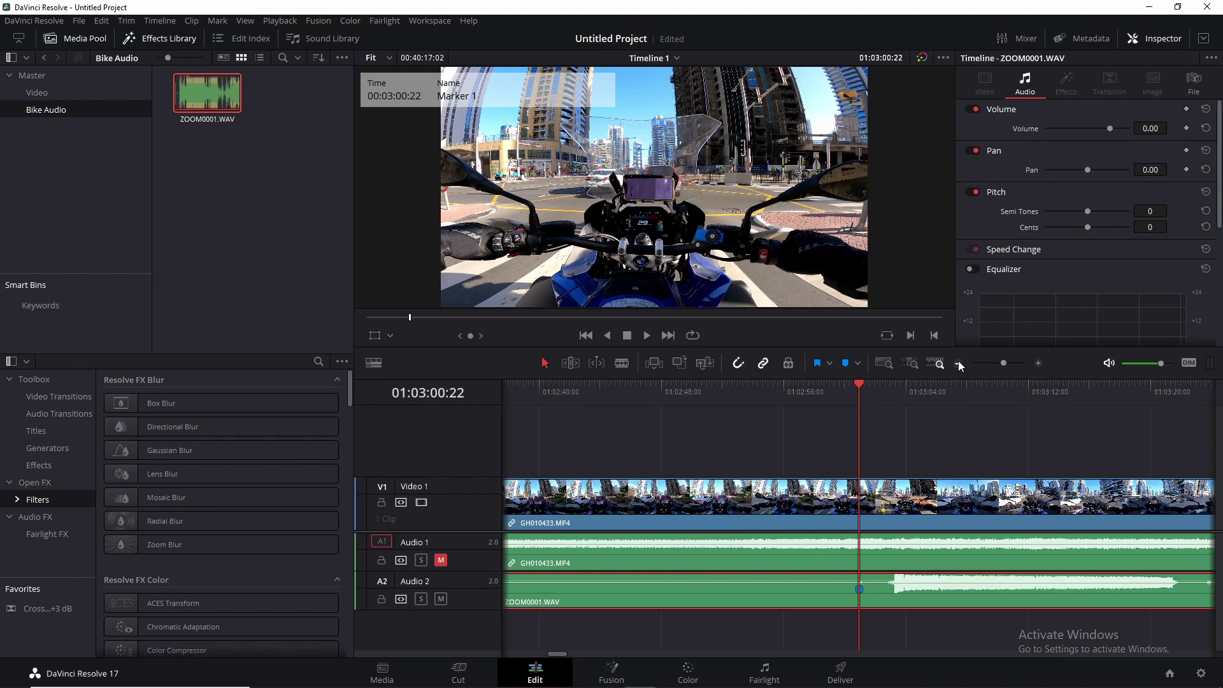
click(959, 362)
click(959, 361)
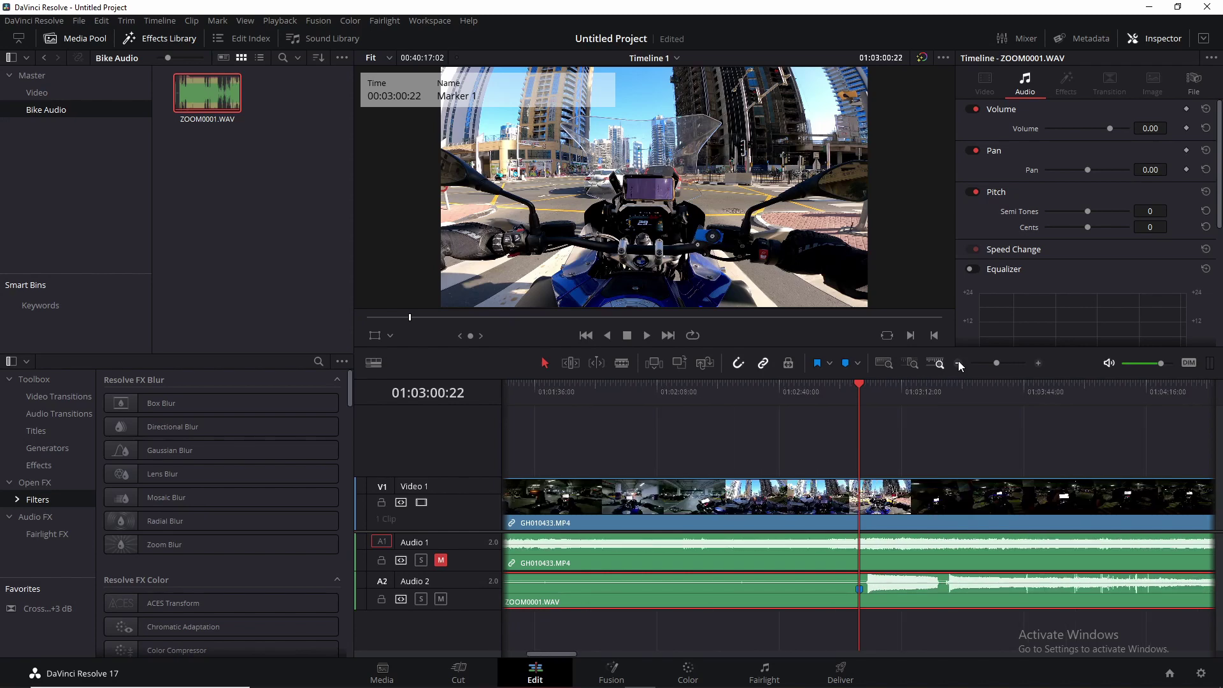
click(1038, 363)
click(1038, 363)
click(1038, 363)
click(1038, 363)
click(1038, 363)
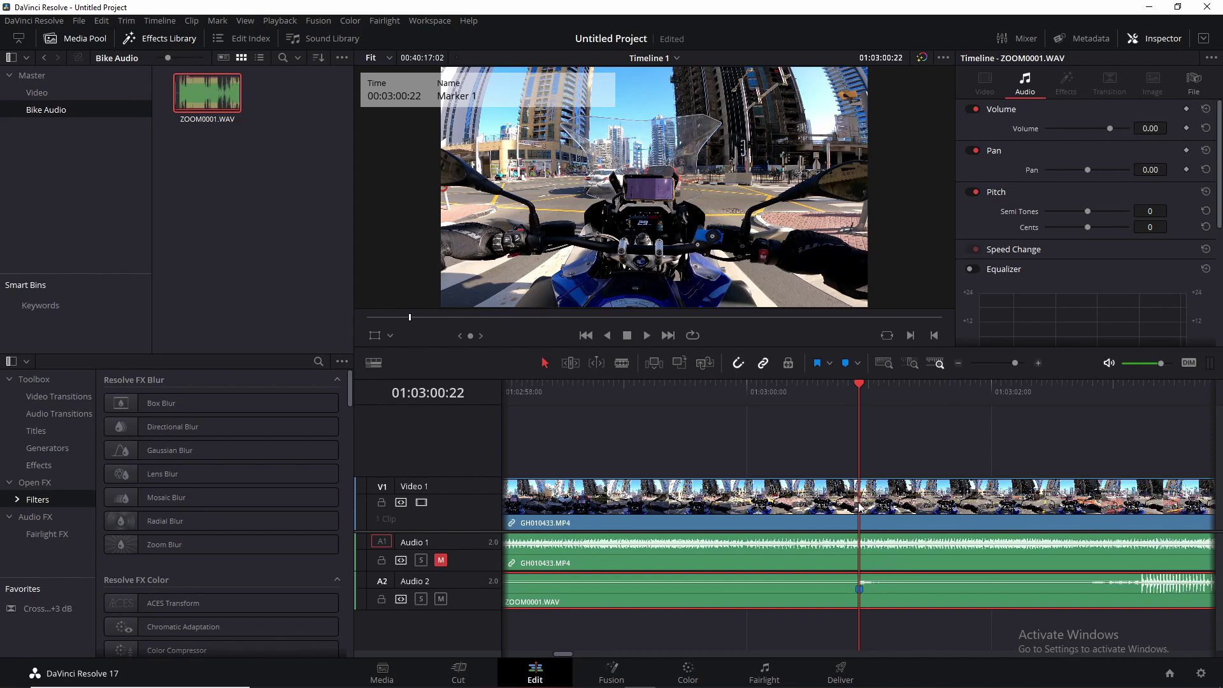
key(b)
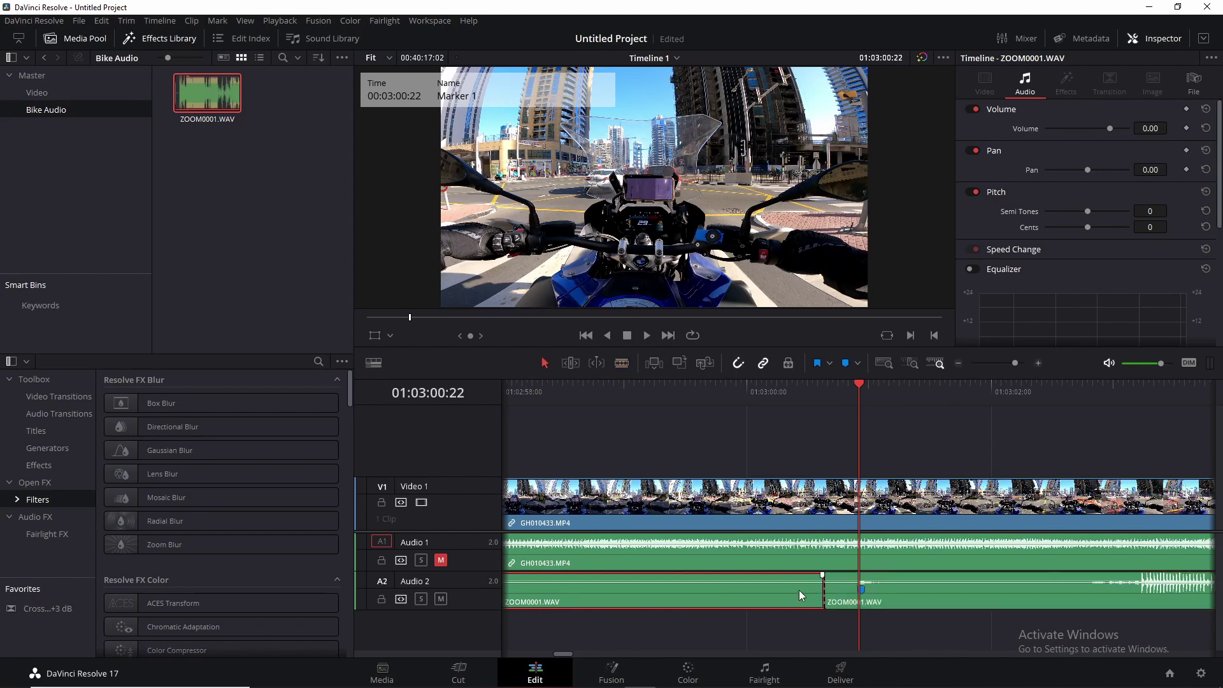
key(Delete)
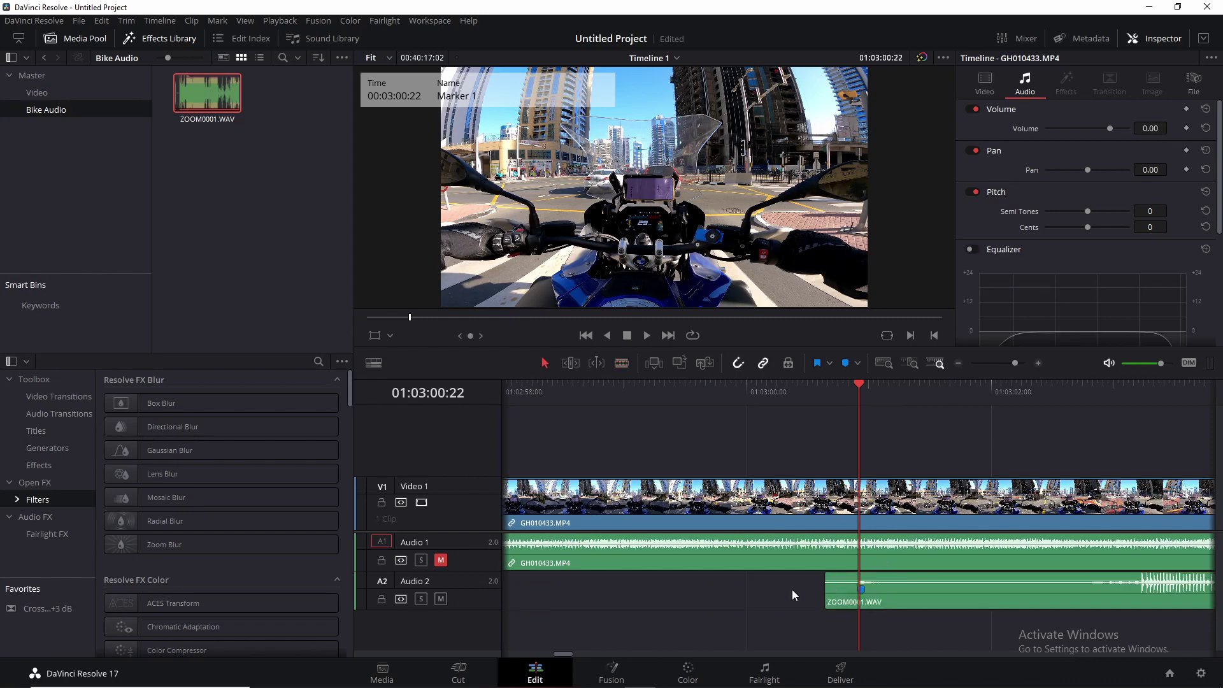
click(960, 363)
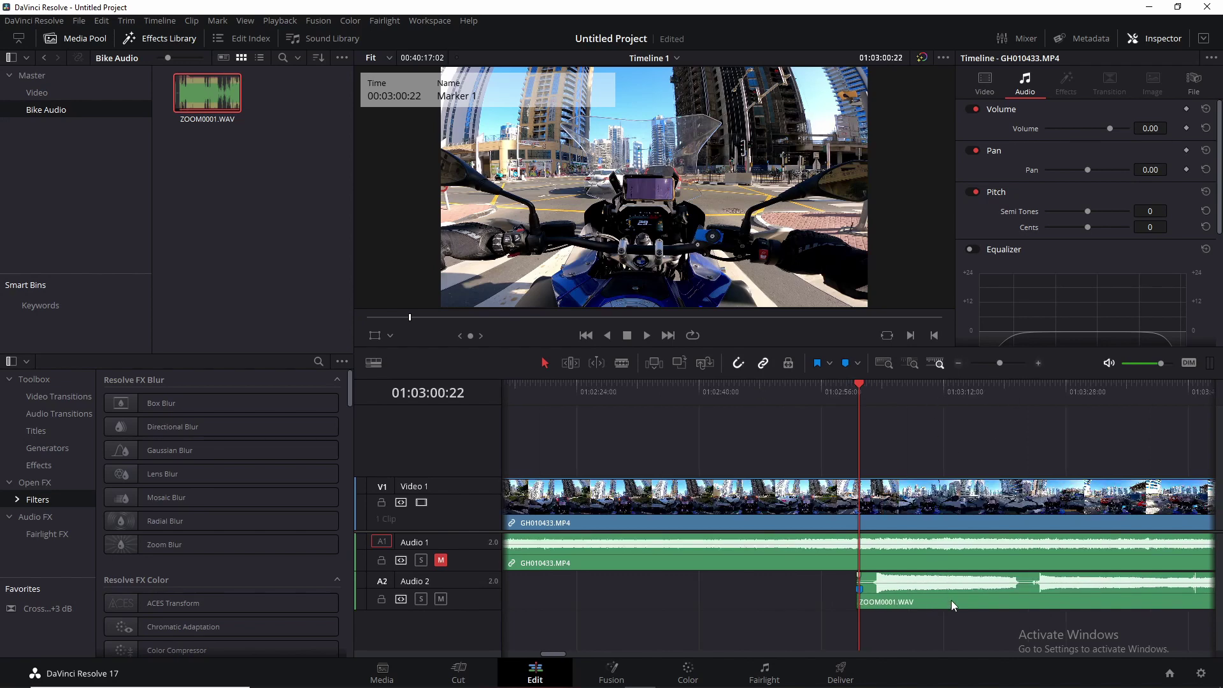
- Slide ZOOM0001.WAV so its marker aligns with the camera clip's Marker 1 at 01:00:16:10
mouse_move(954, 605)
mouse_down()
mouse_move(561, 615)
mouse_move(475, 586)
mouse_move(696, 595)
mouse_up()
click(640, 396)
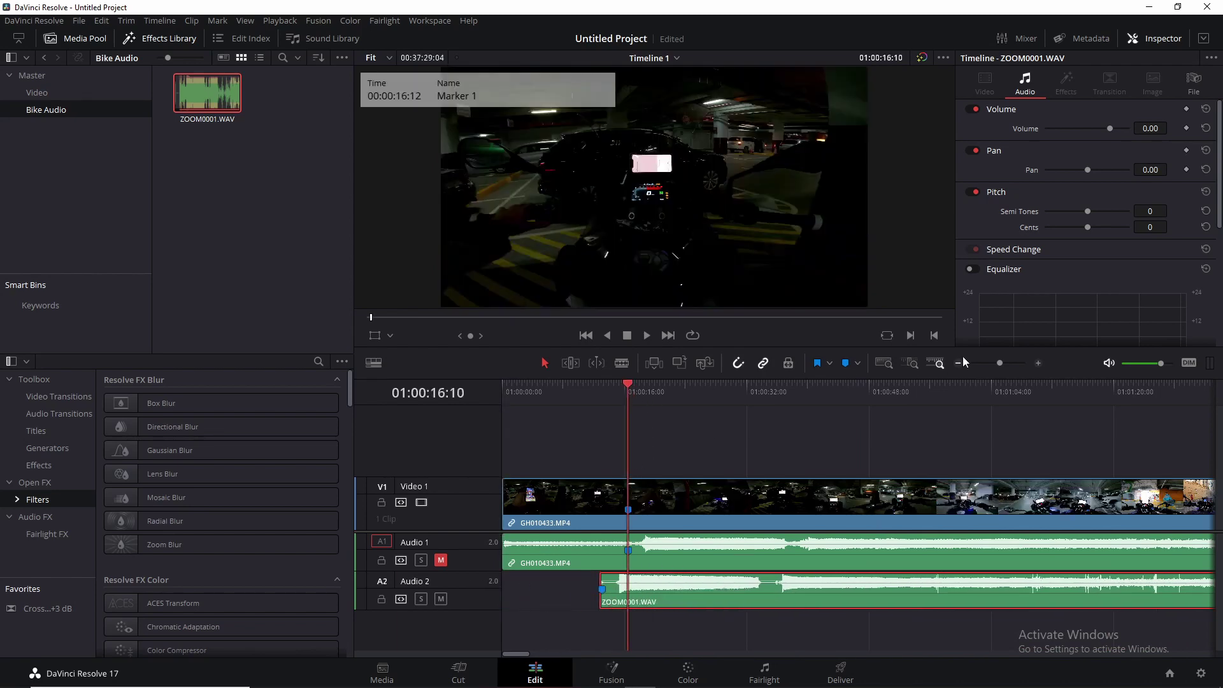
click(1038, 363)
click(1039, 363)
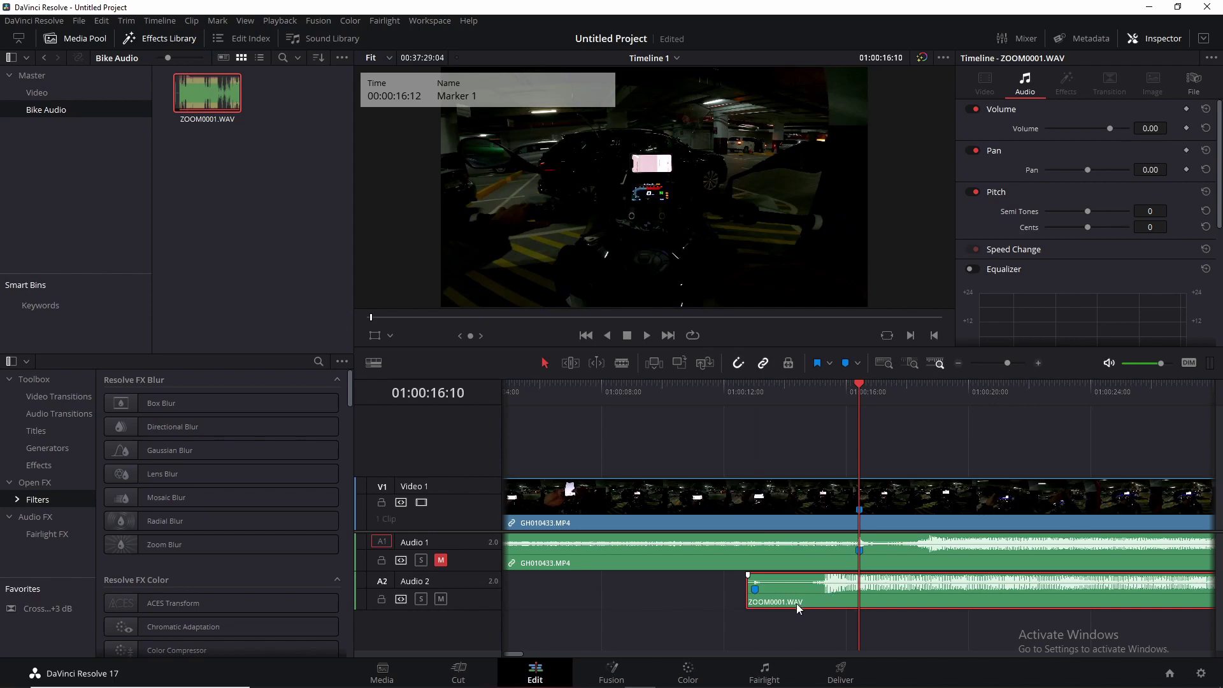
drag(795, 605, 902, 591)
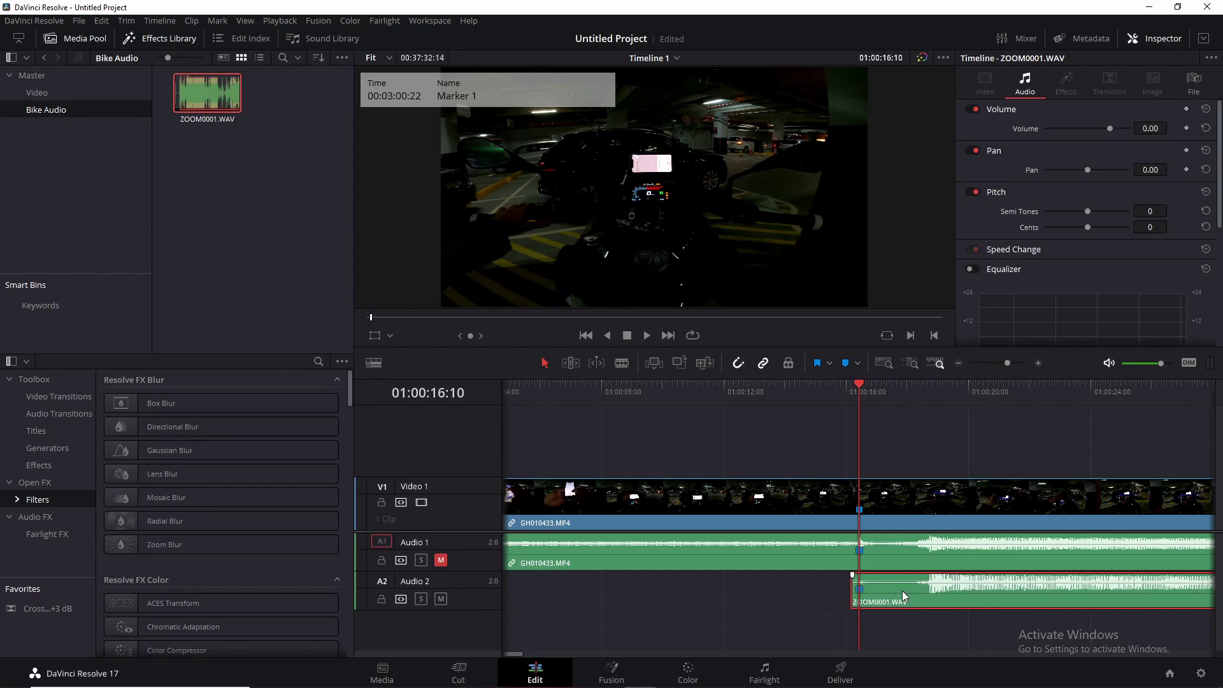
- Cut the clips at the playhead and delete the piece left of the cut
click(1038, 362)
key(b)
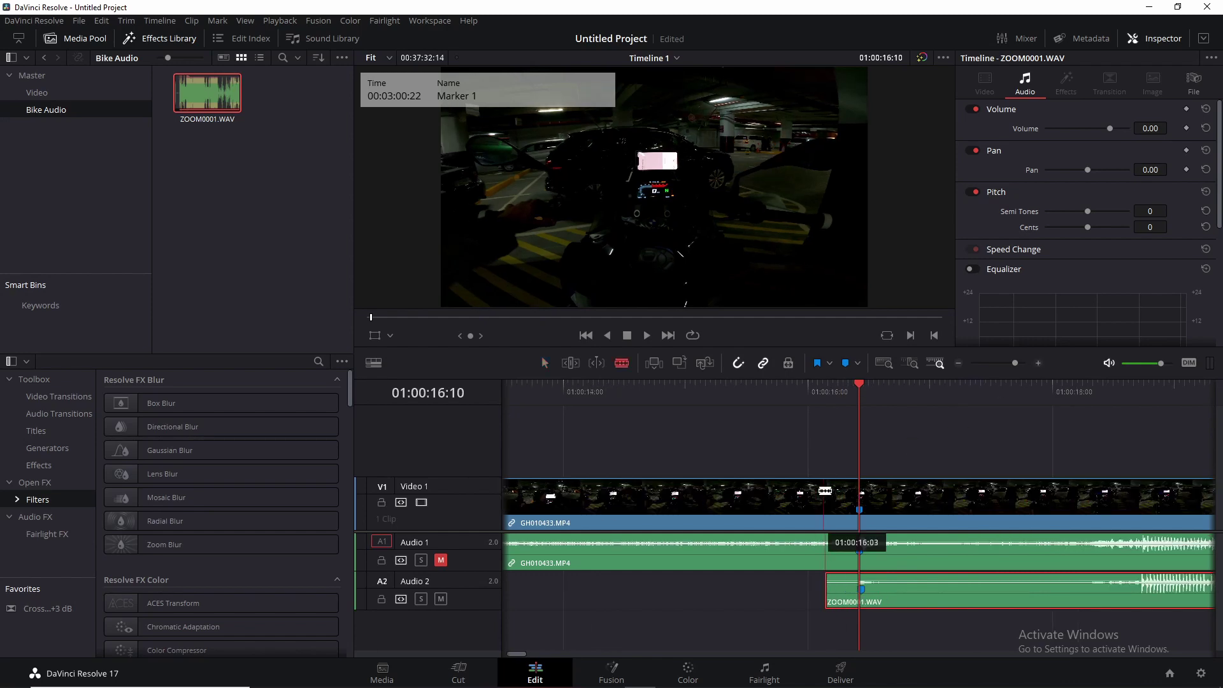
click(825, 495)
key(a)
click(778, 498)
key(BackSpace)
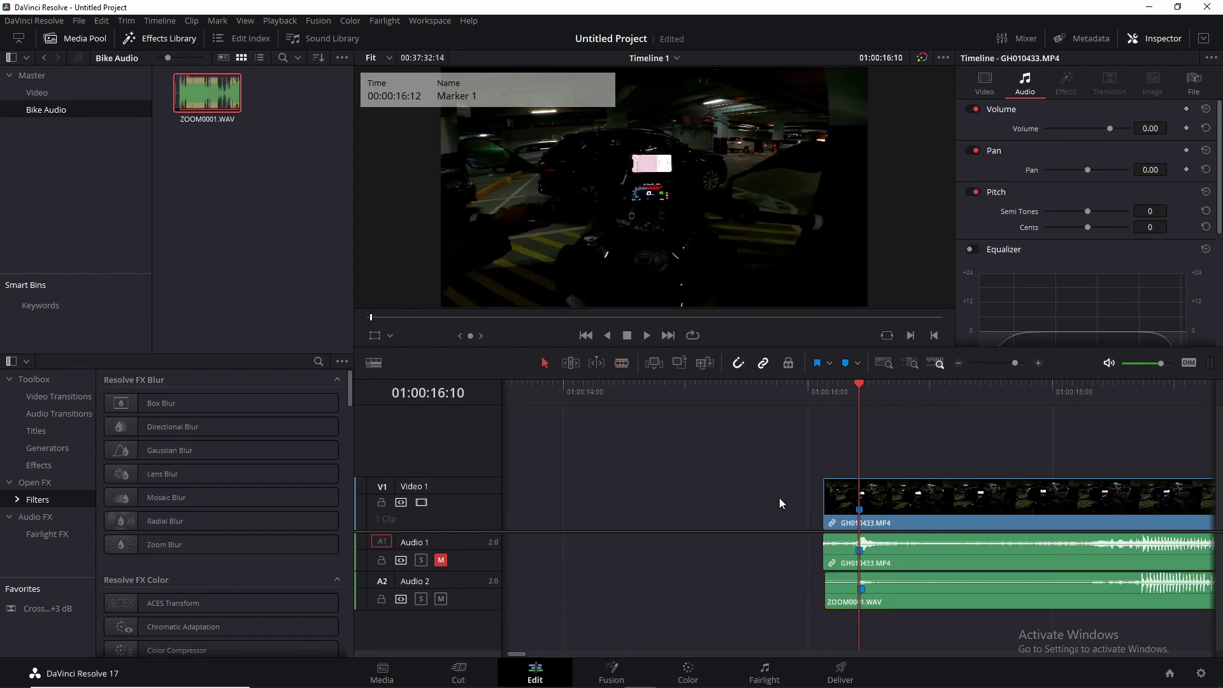
- Blade video, camera audio and ZOOM0001.WAV at the marker frame and ripple-delete the leading slivers
click(826, 392)
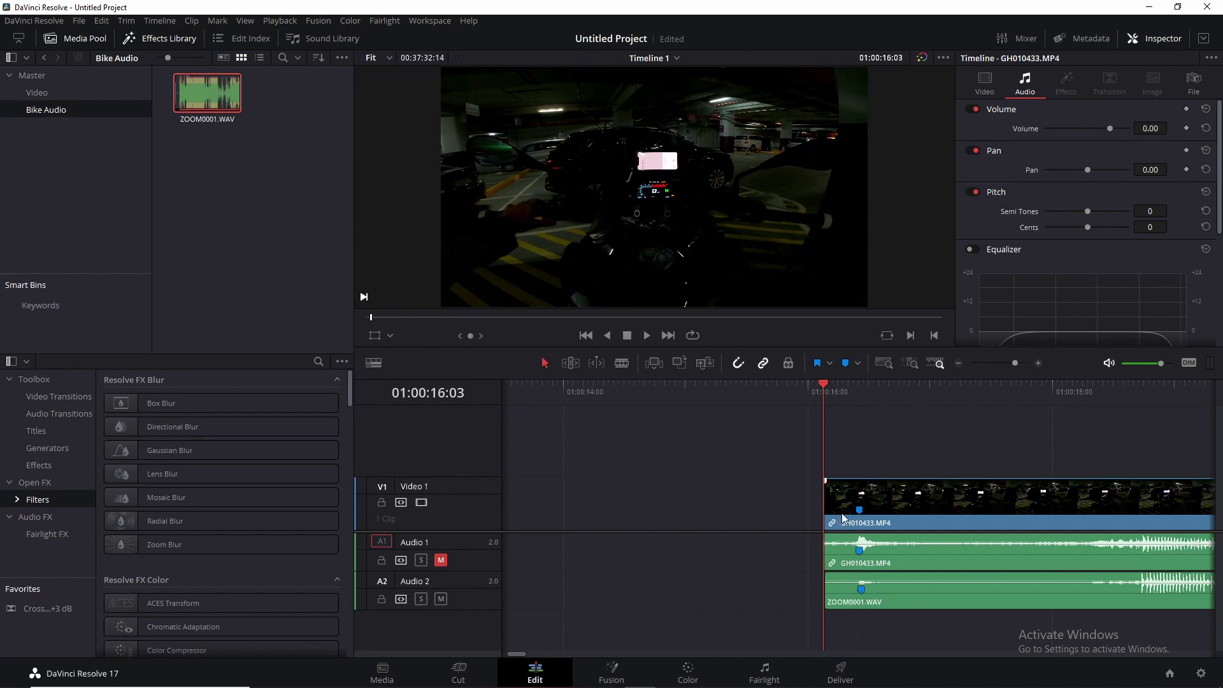
click(838, 396)
key(b)
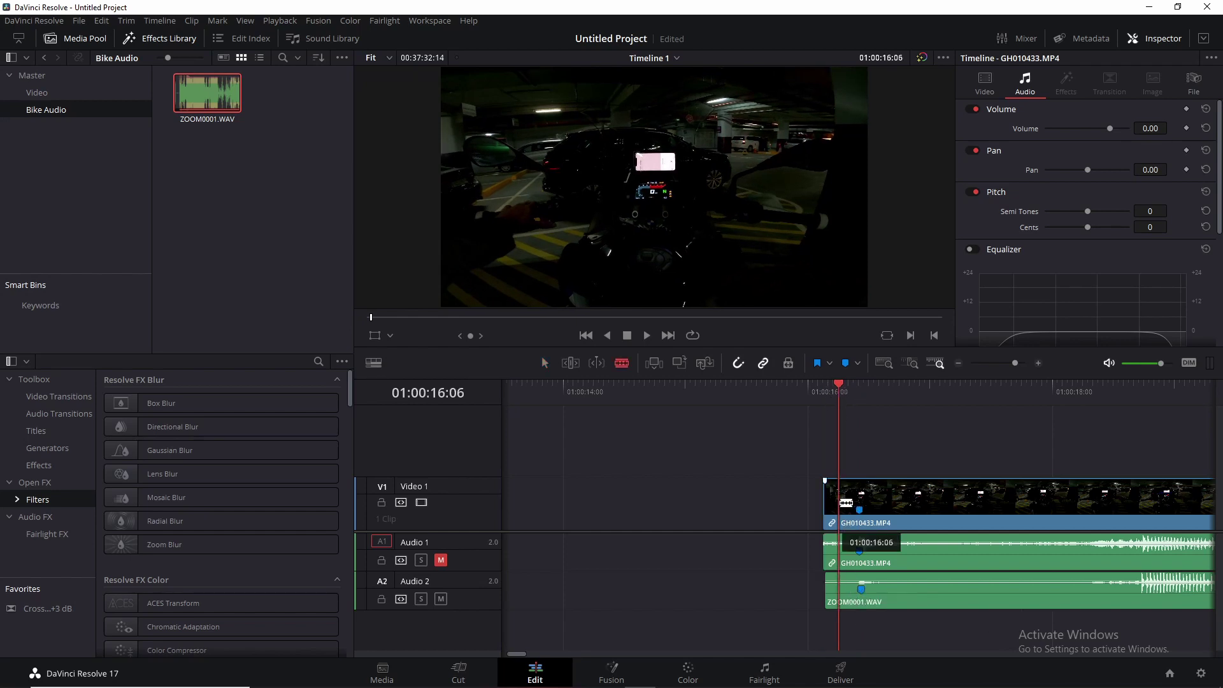
click(846, 503)
click(844, 590)
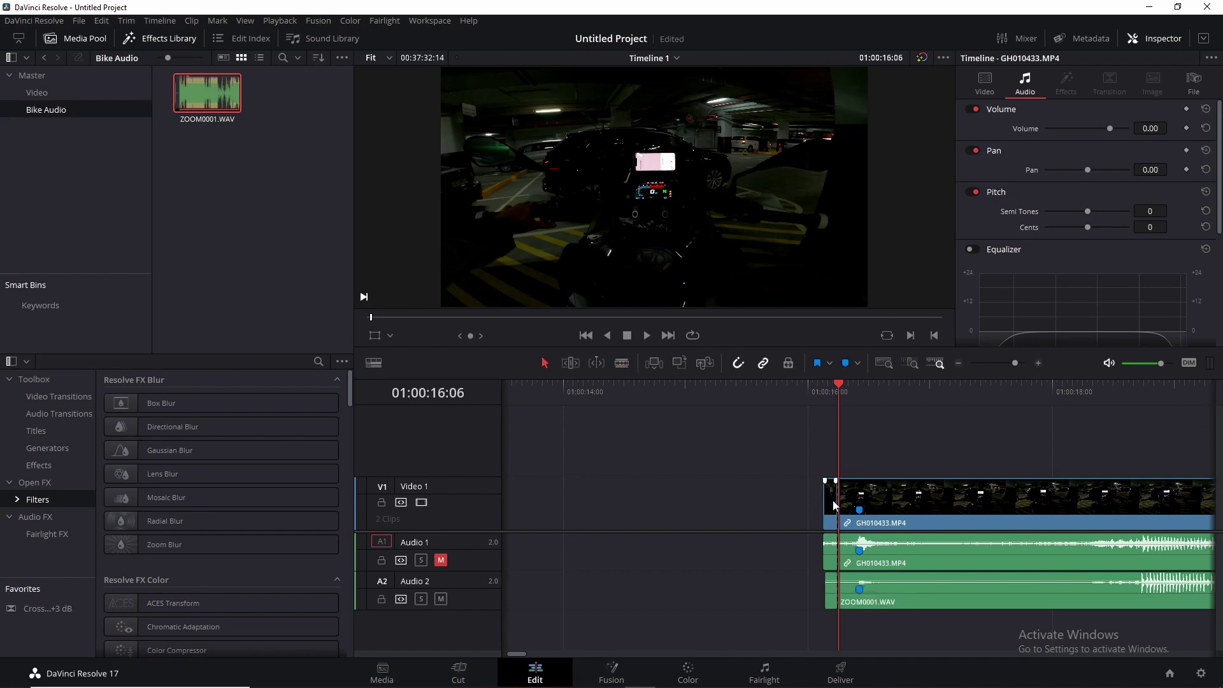
drag(826, 599, 828, 610)
key(Delete)
click(885, 507)
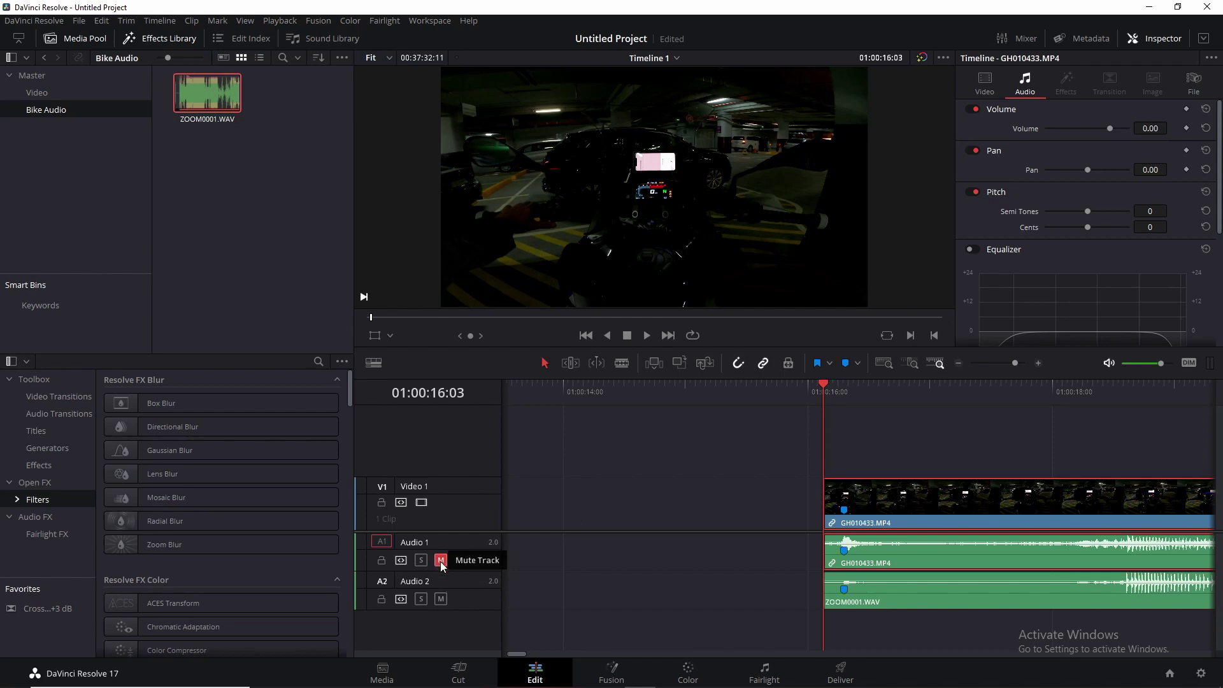
- Unlink GH010433.MP4 from its camera audio and delete the camera audio clip
right_click(919, 499)
click(937, 491)
click(934, 445)
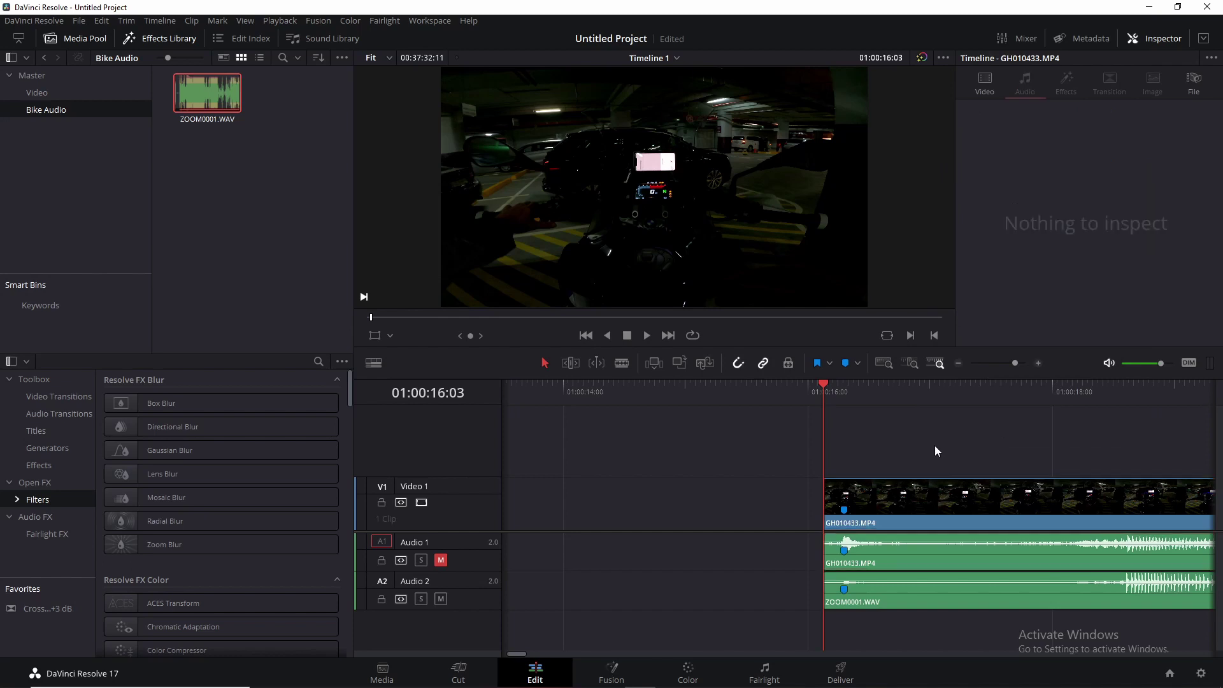
click(921, 559)
key(Delete)
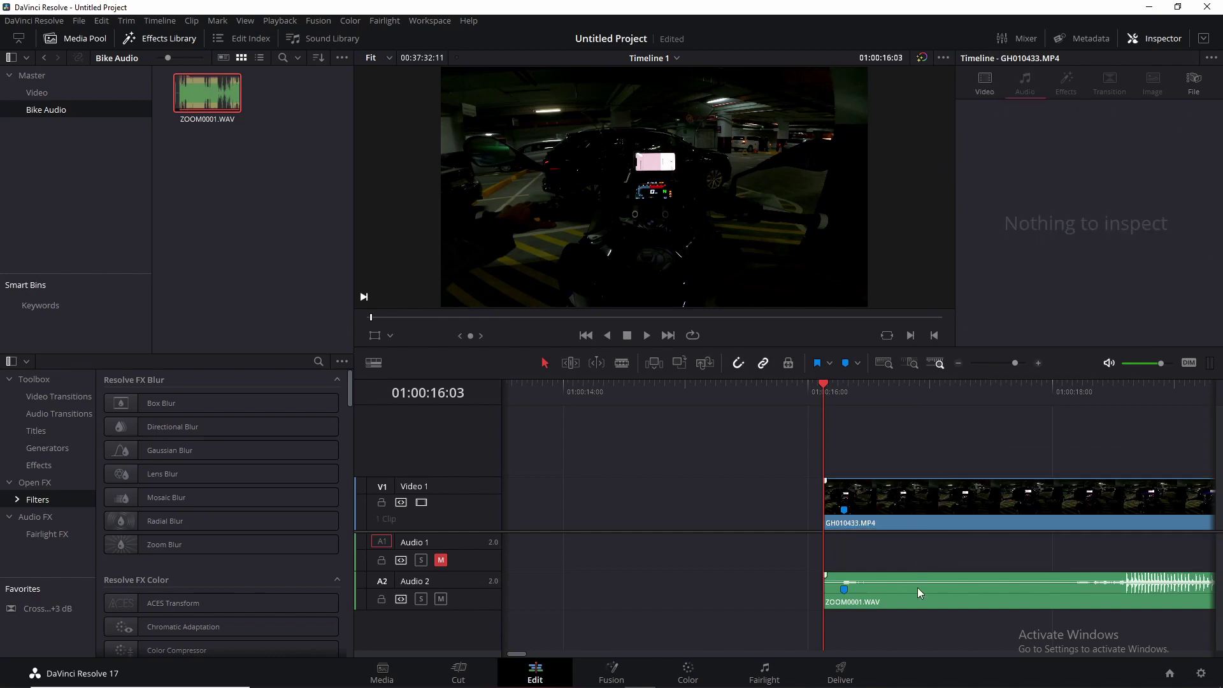
- Move ZOOM0001.WAV up to Audio 1, link it with the video, and slide both earlier
click(915, 595)
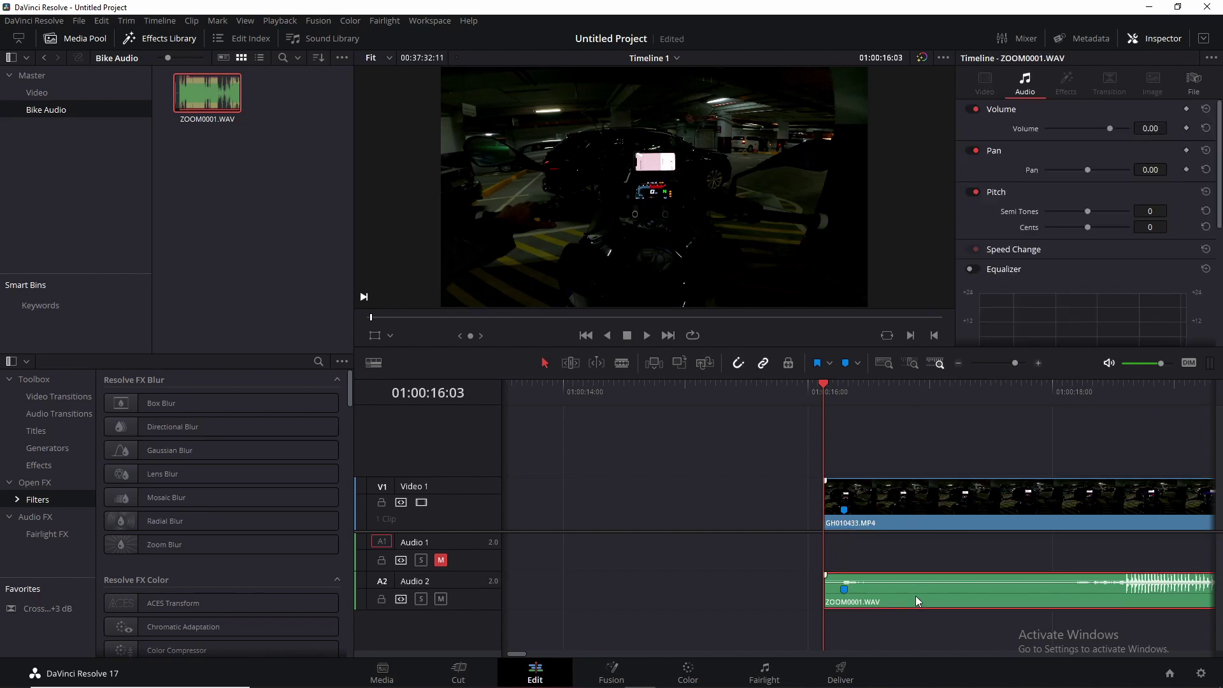
drag(915, 595, 917, 563)
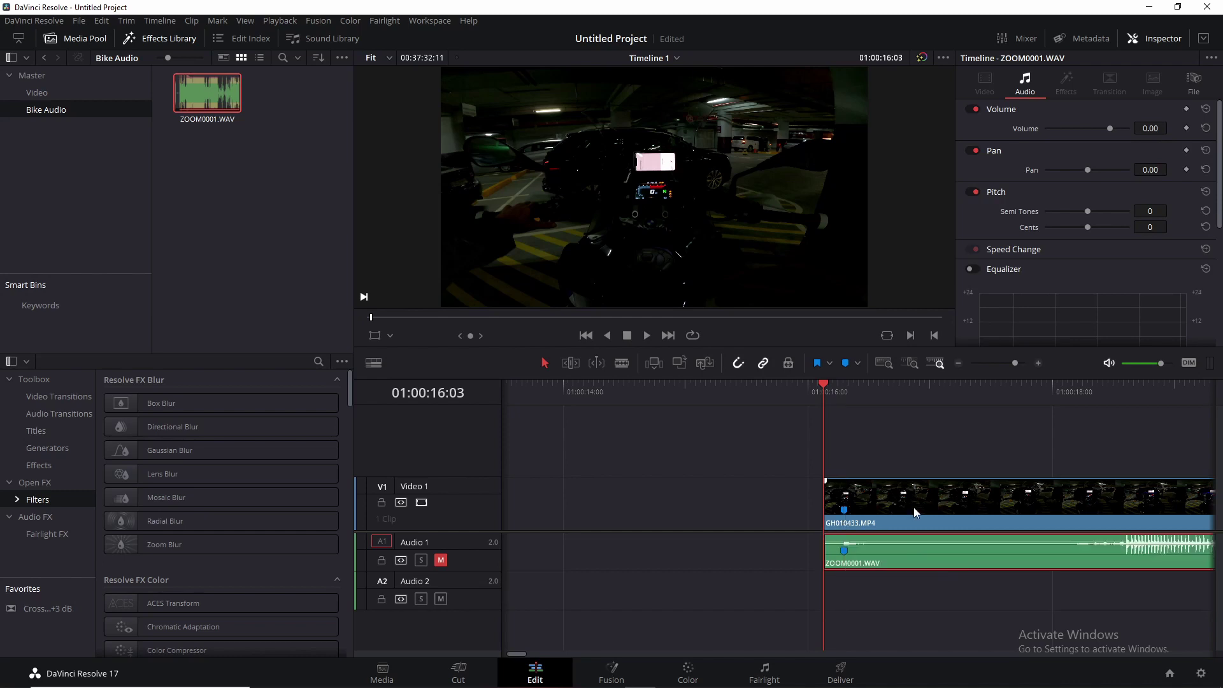
ctrl+click(913, 499)
right_click(914, 499)
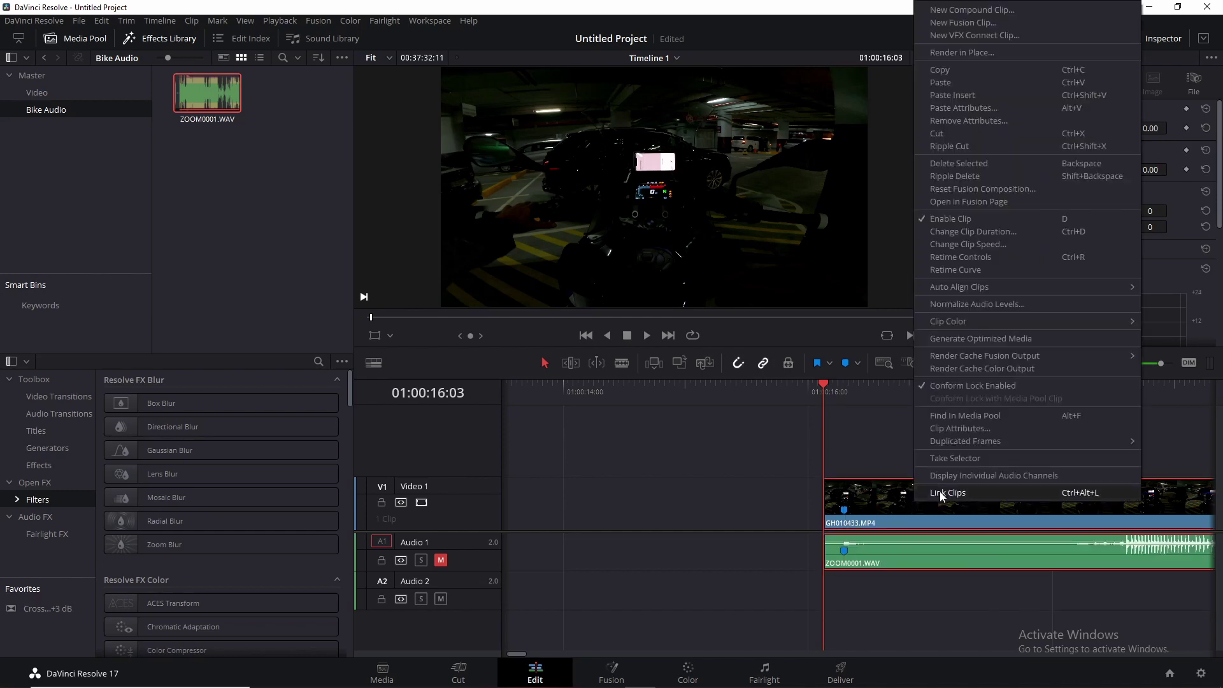
click(939, 495)
click(916, 449)
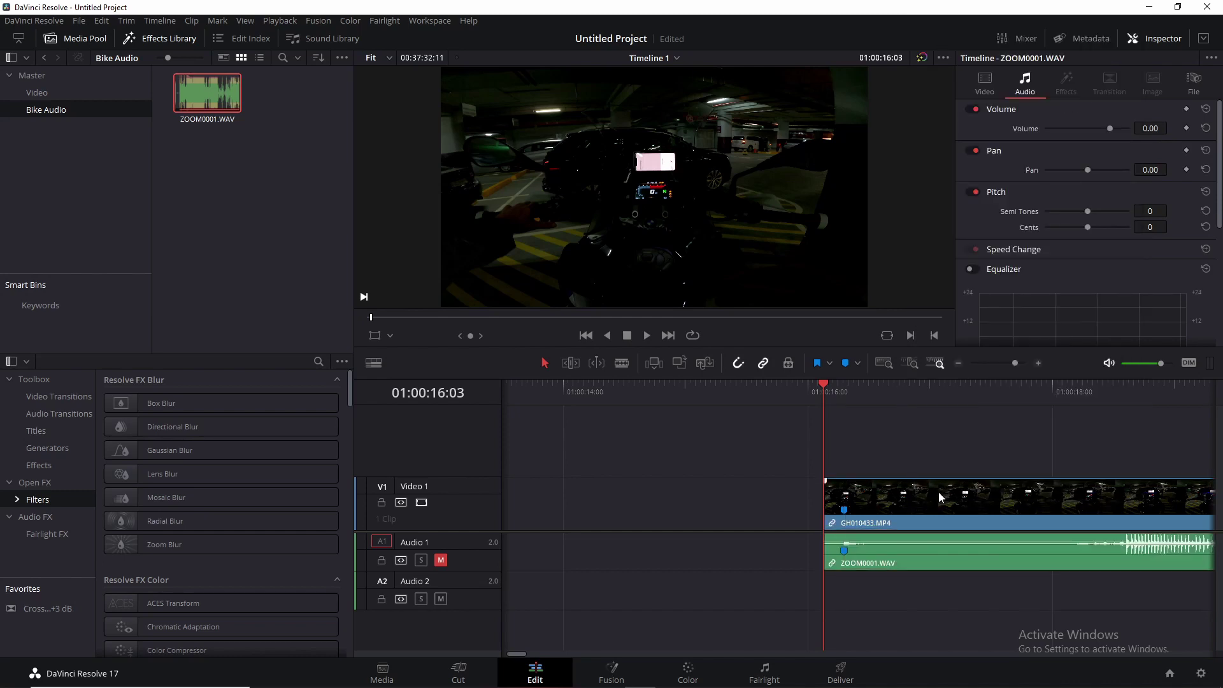
click(933, 400)
drag(936, 514, 789, 503)
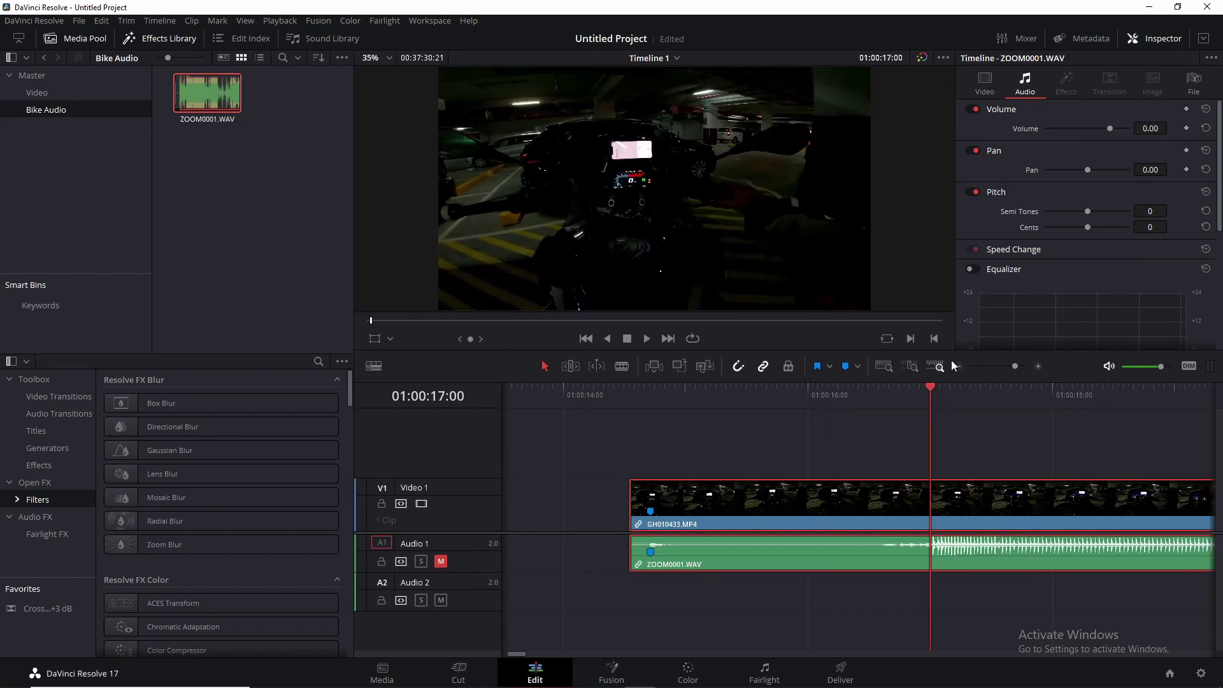
- Move the linked video and Zoom audio clips to start at 01:00:00:00
click(956, 367)
click(955, 367)
click(956, 367)
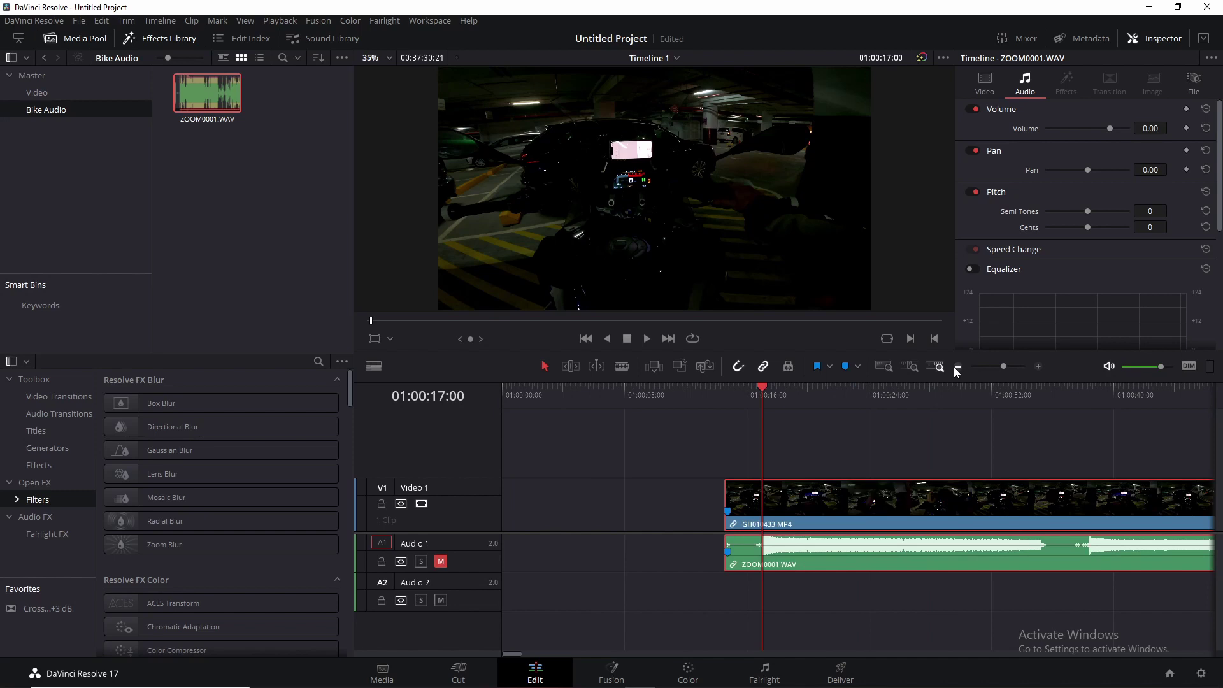
click(955, 367)
drag(867, 519, 477, 486)
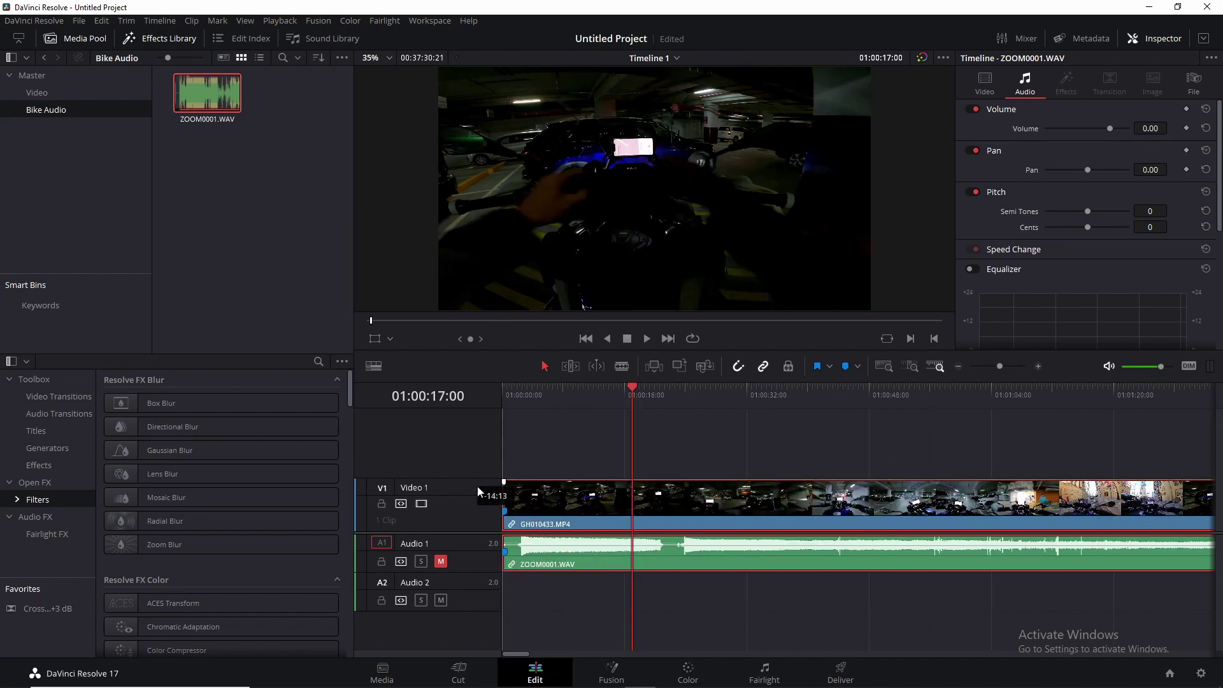
click(511, 393)
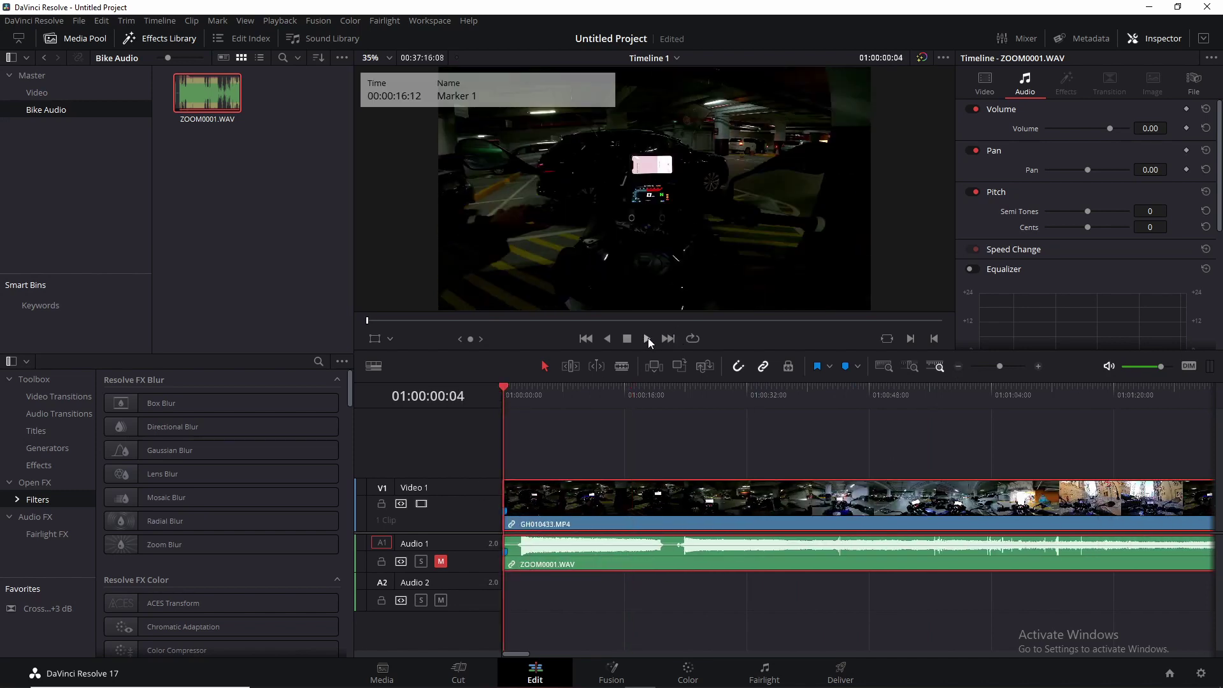
click(1039, 366)
click(1039, 366)
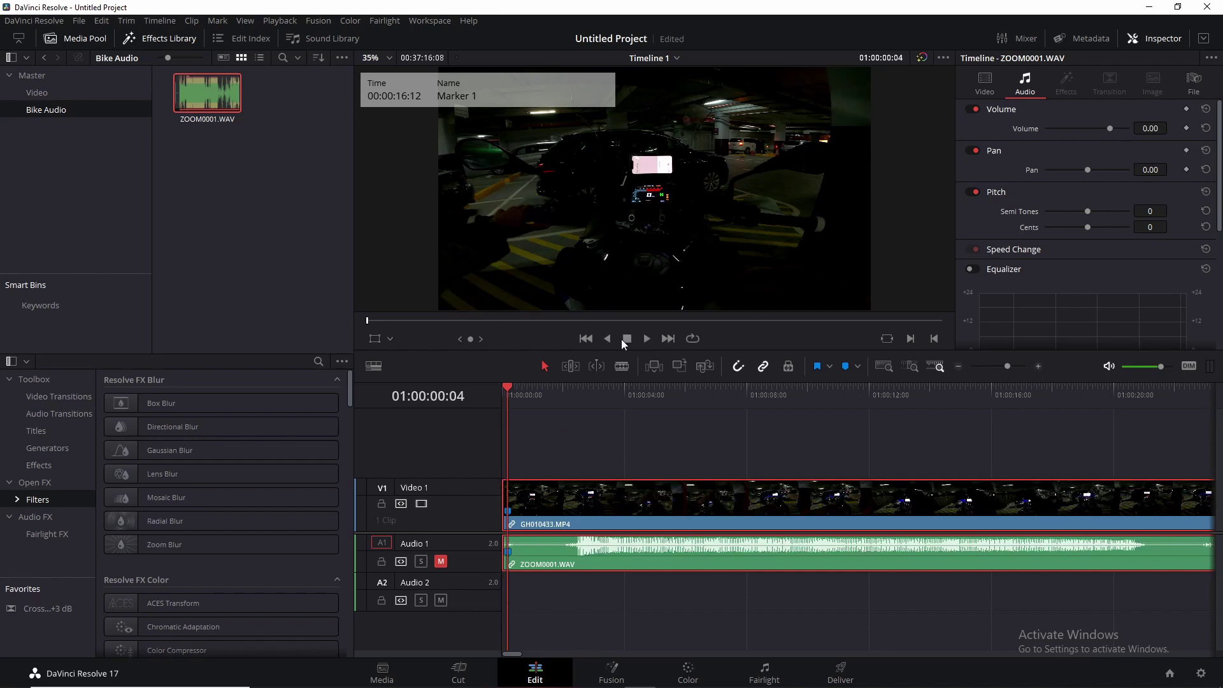
- Unmute Audio 1 and play back the opening seconds to check the sync
click(647, 338)
click(441, 561)
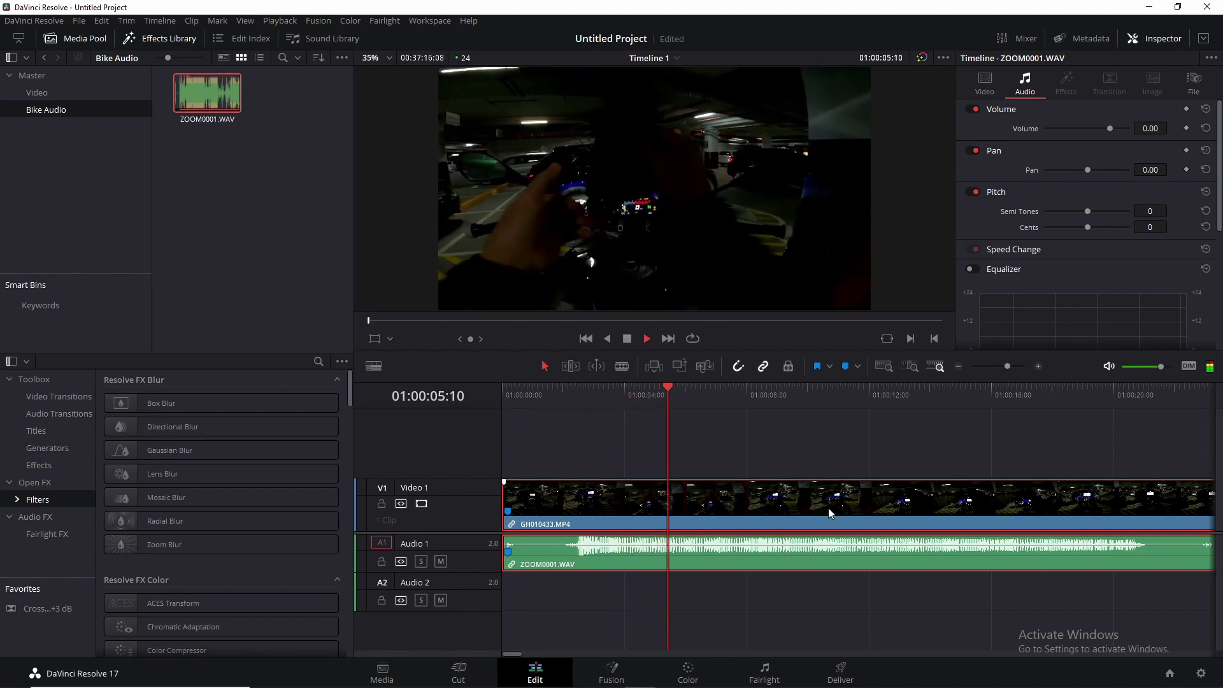
click(1143, 393)
click(1115, 392)
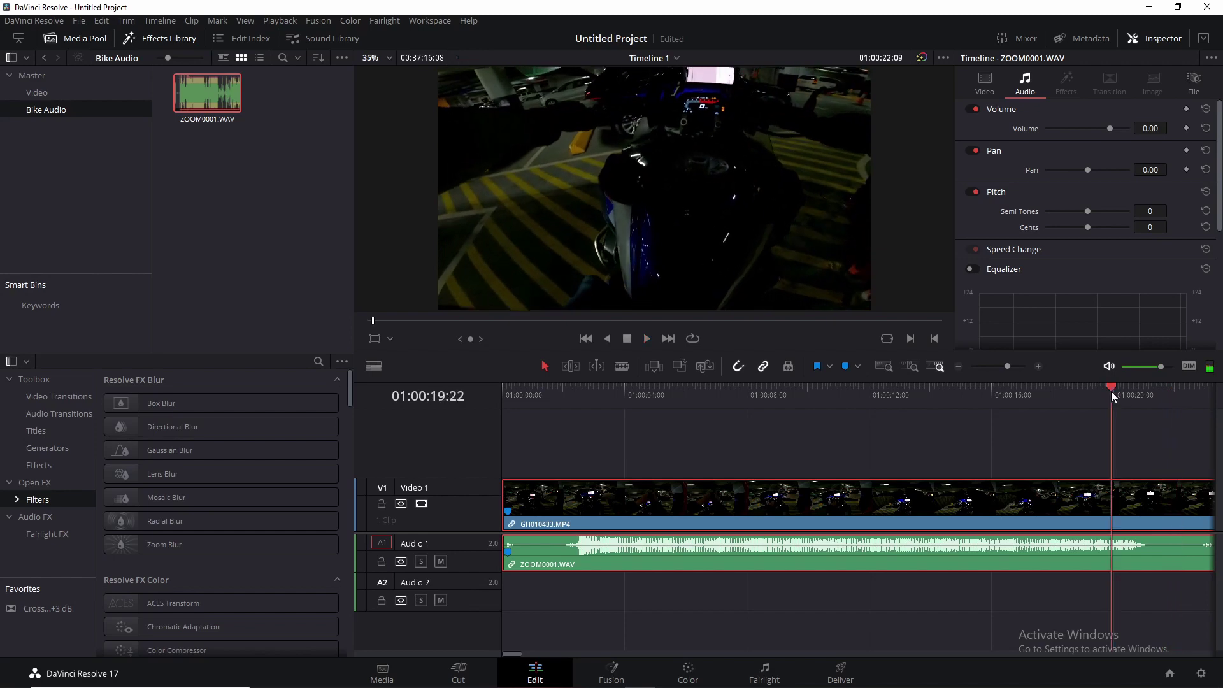
click(627, 338)
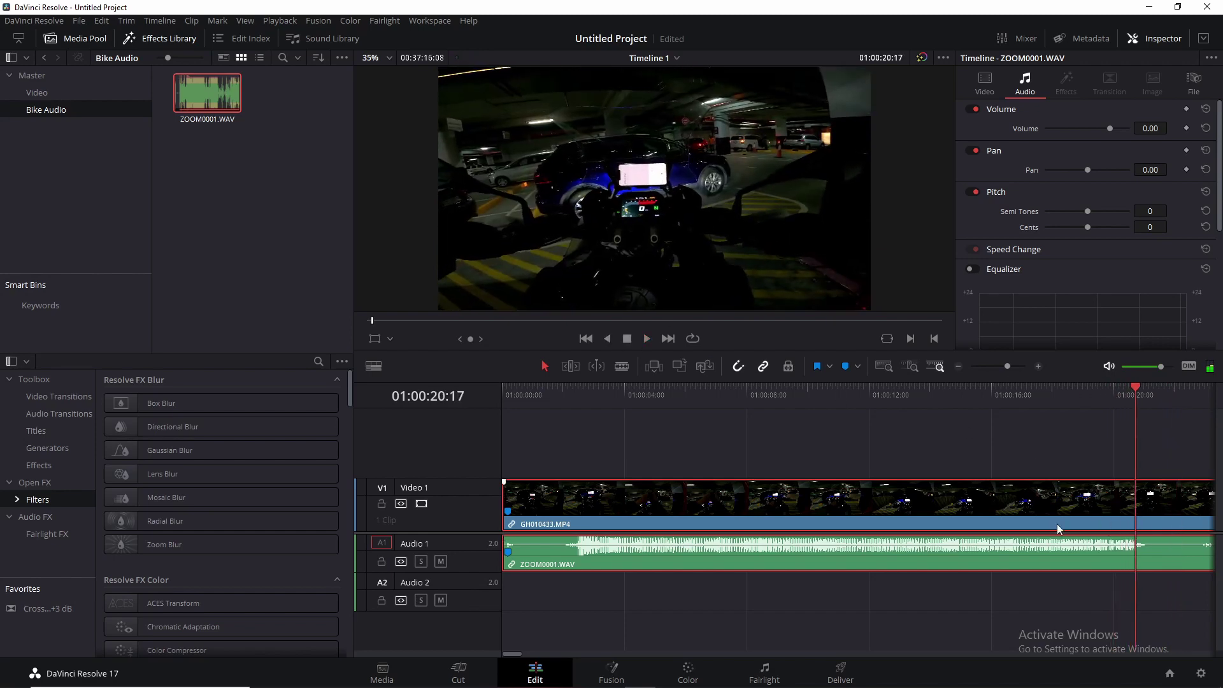
click(513, 649)
drag(513, 654, 517, 655)
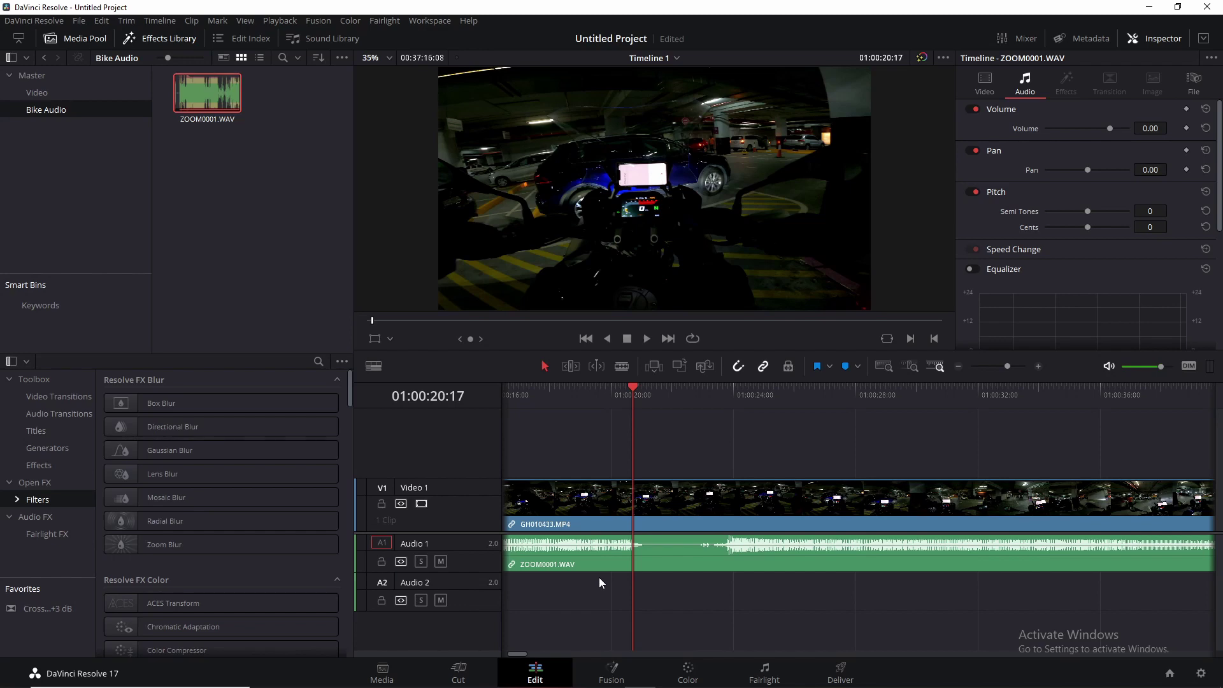
click(603, 388)
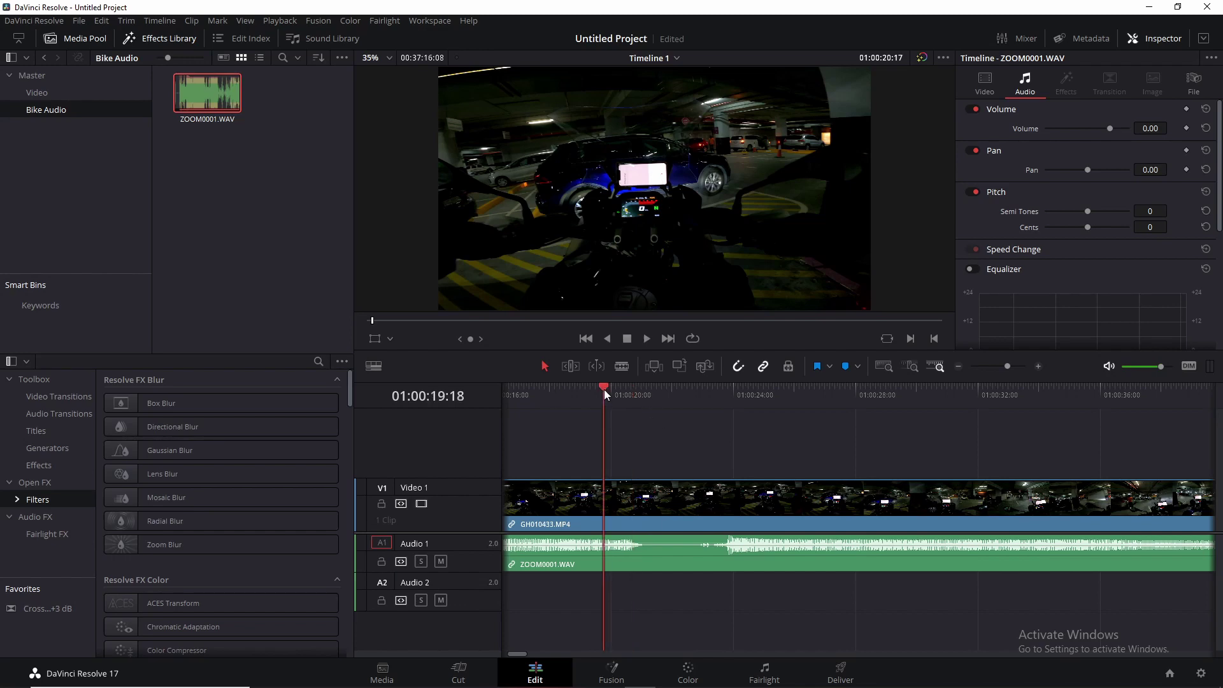
click(646, 340)
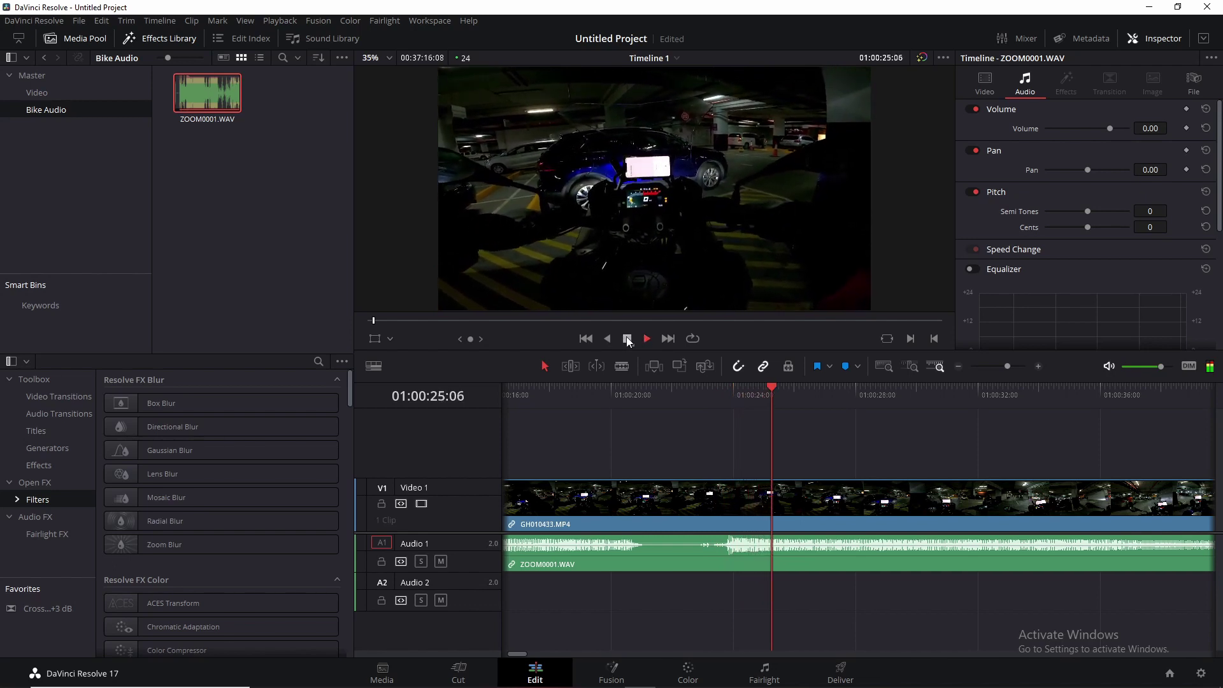
click(627, 340)
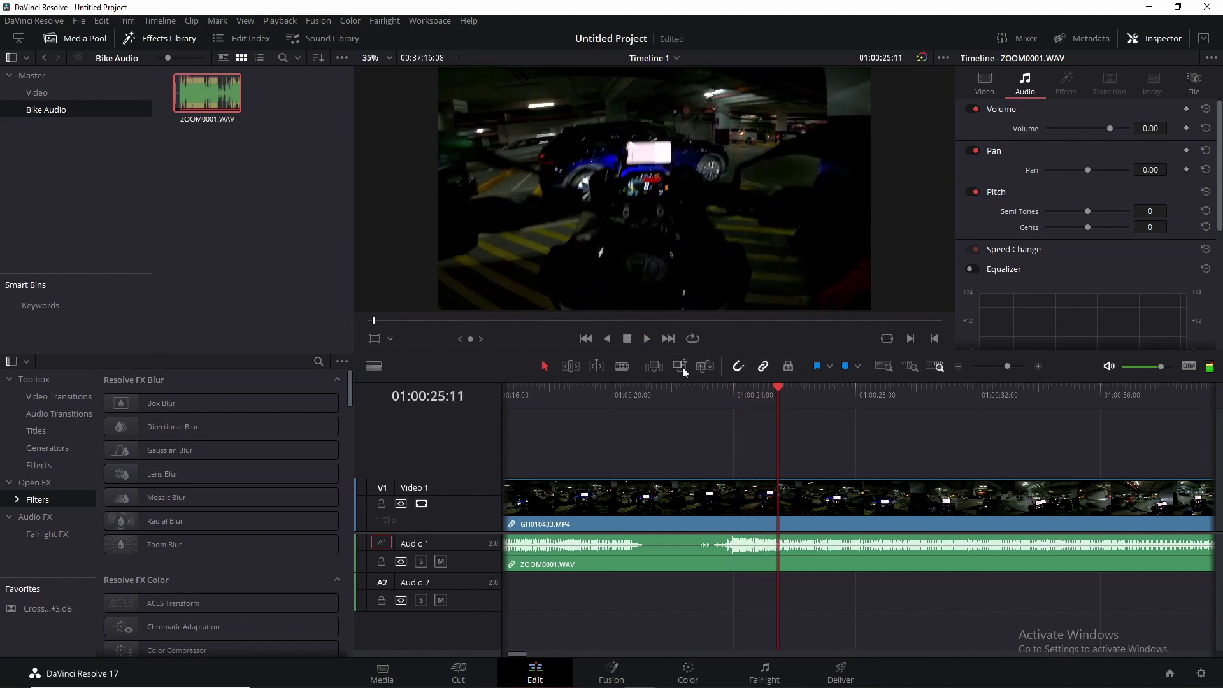
click(720, 496)
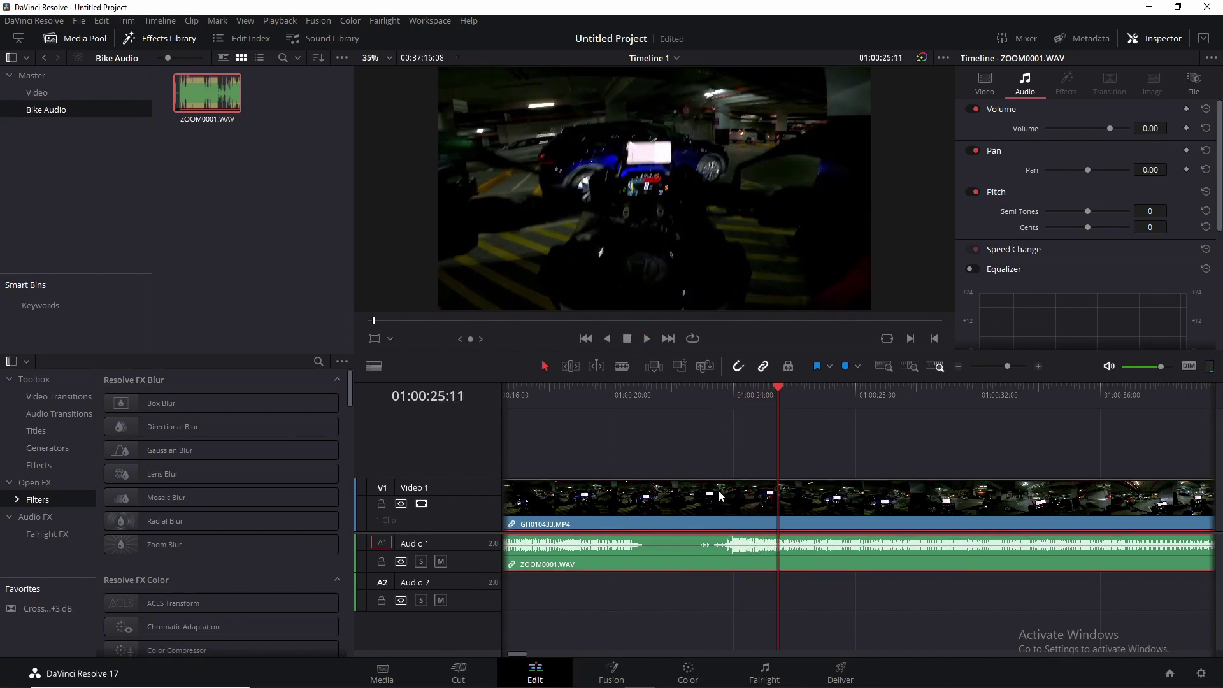